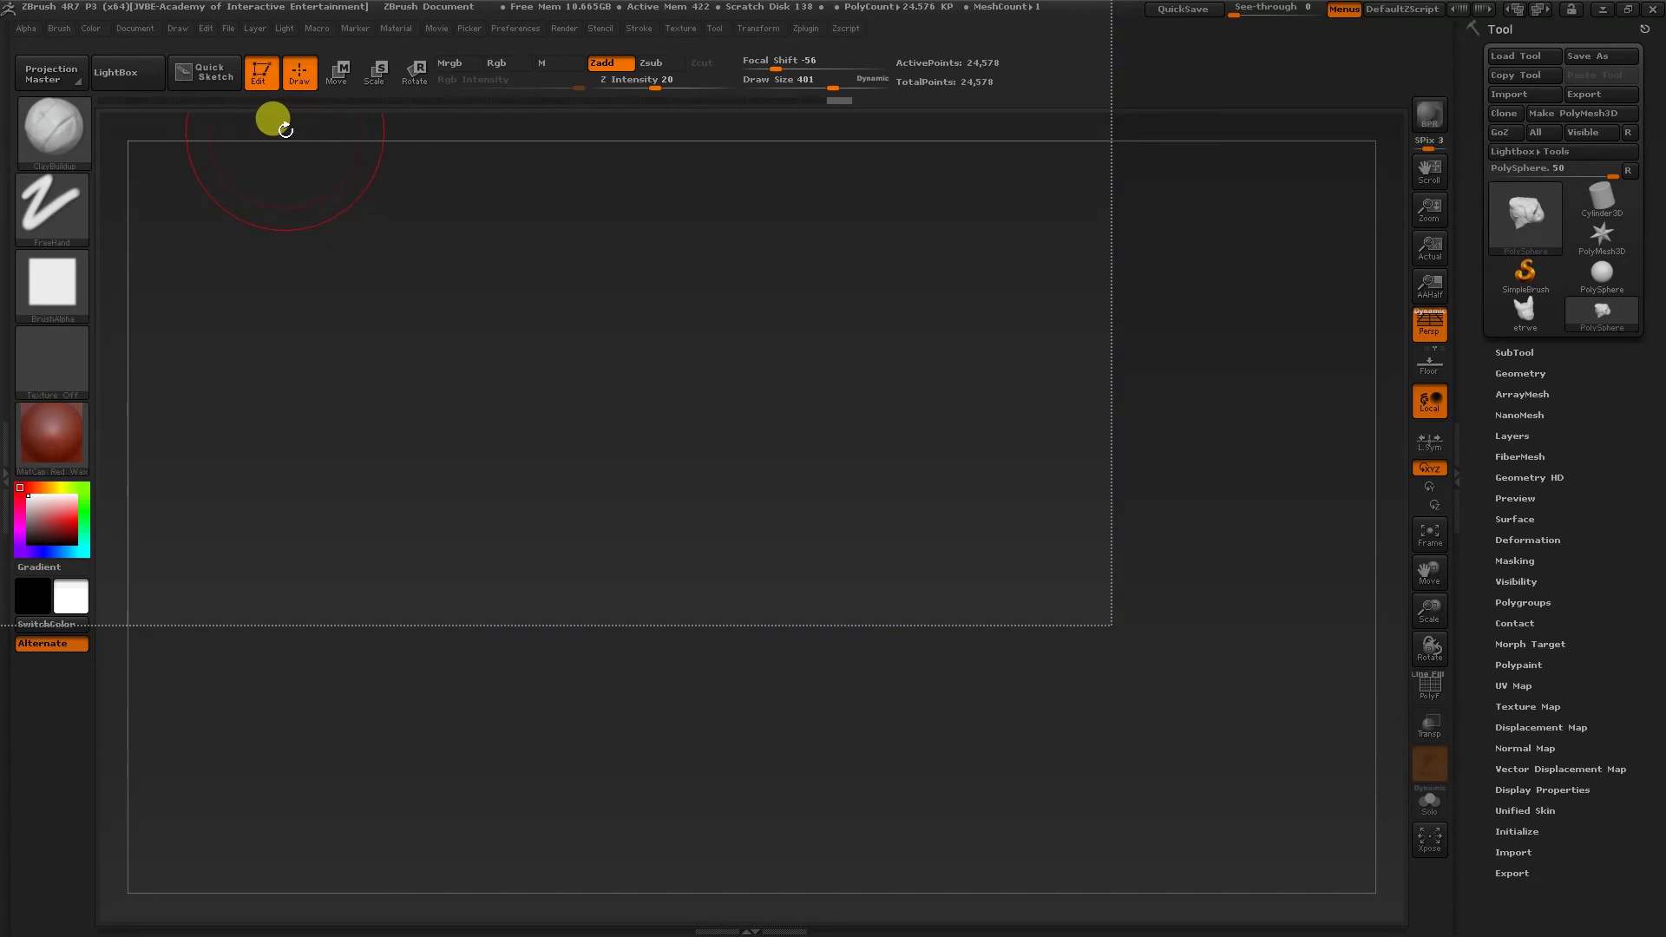
Load PolySphere.ZTL from LightBox onto the canvas and undo a test bulge.
left_click(138, 79)
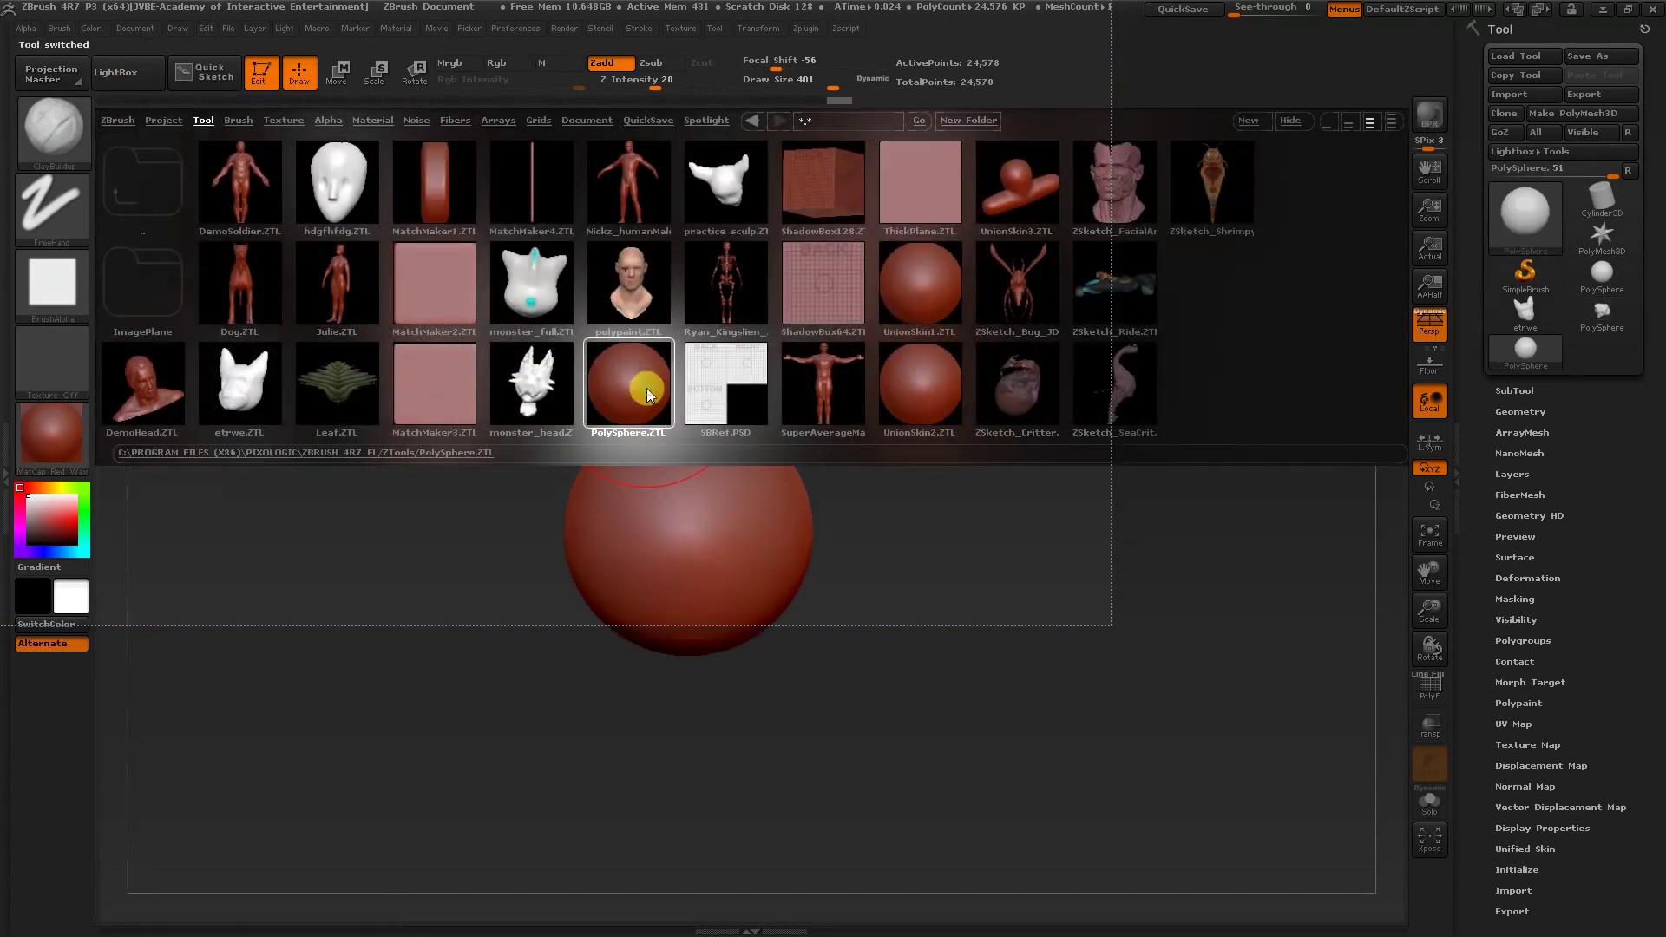
left_click(137, 87)
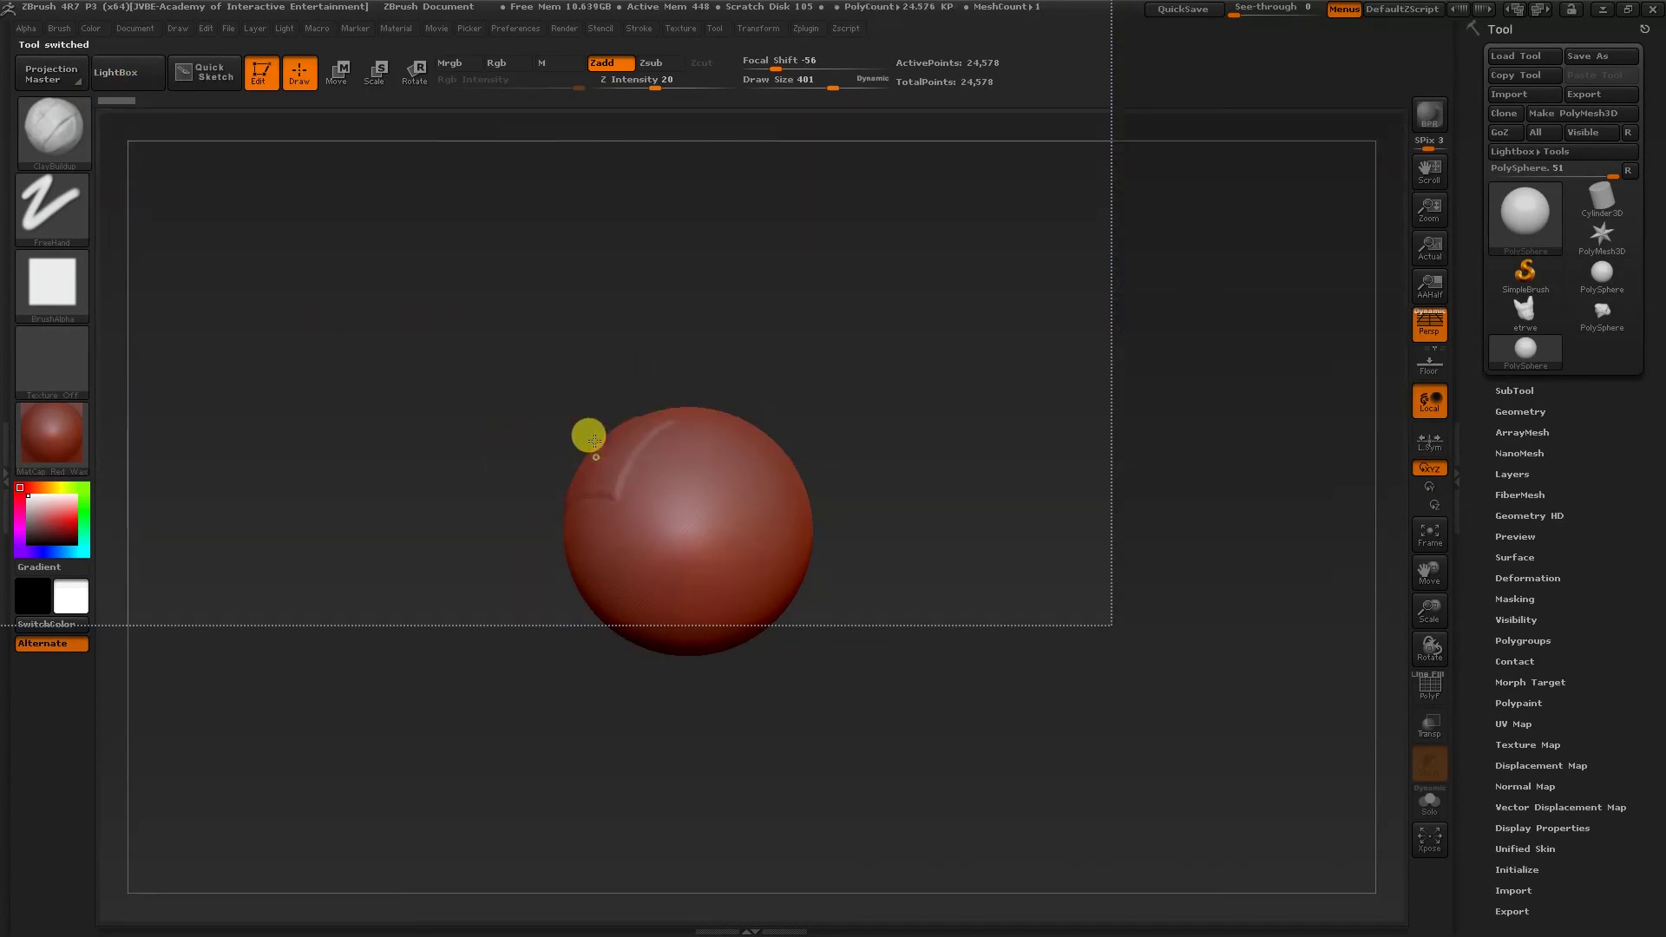
left_click_drag(588, 436, 515, 352)
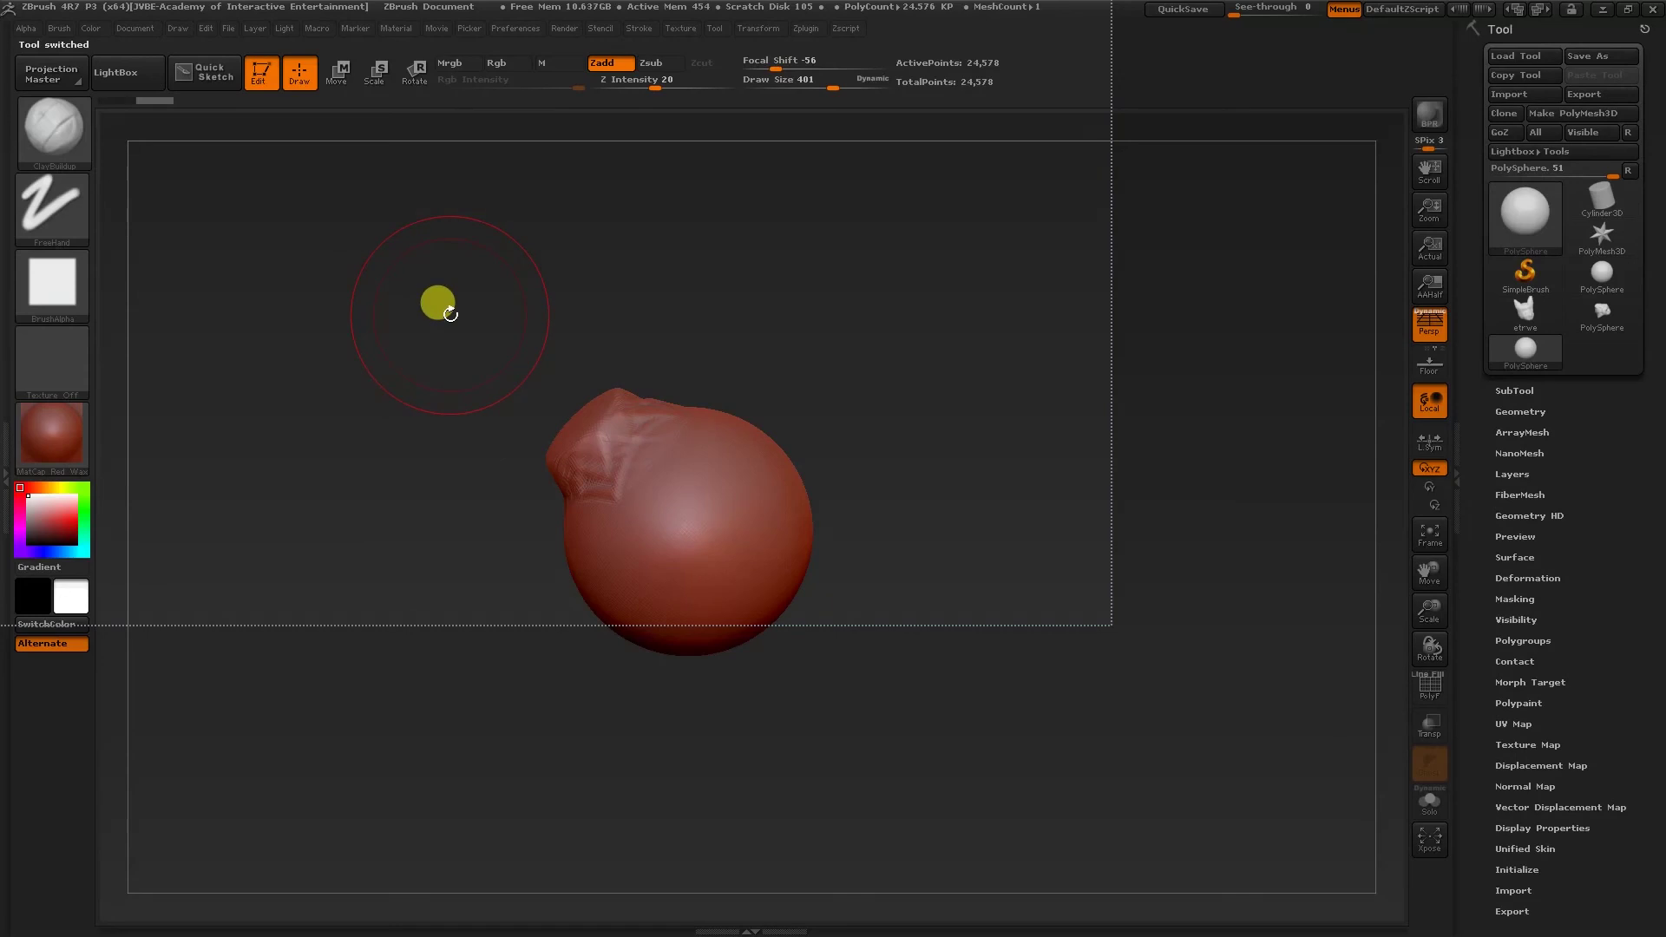
key("ctrl+z")
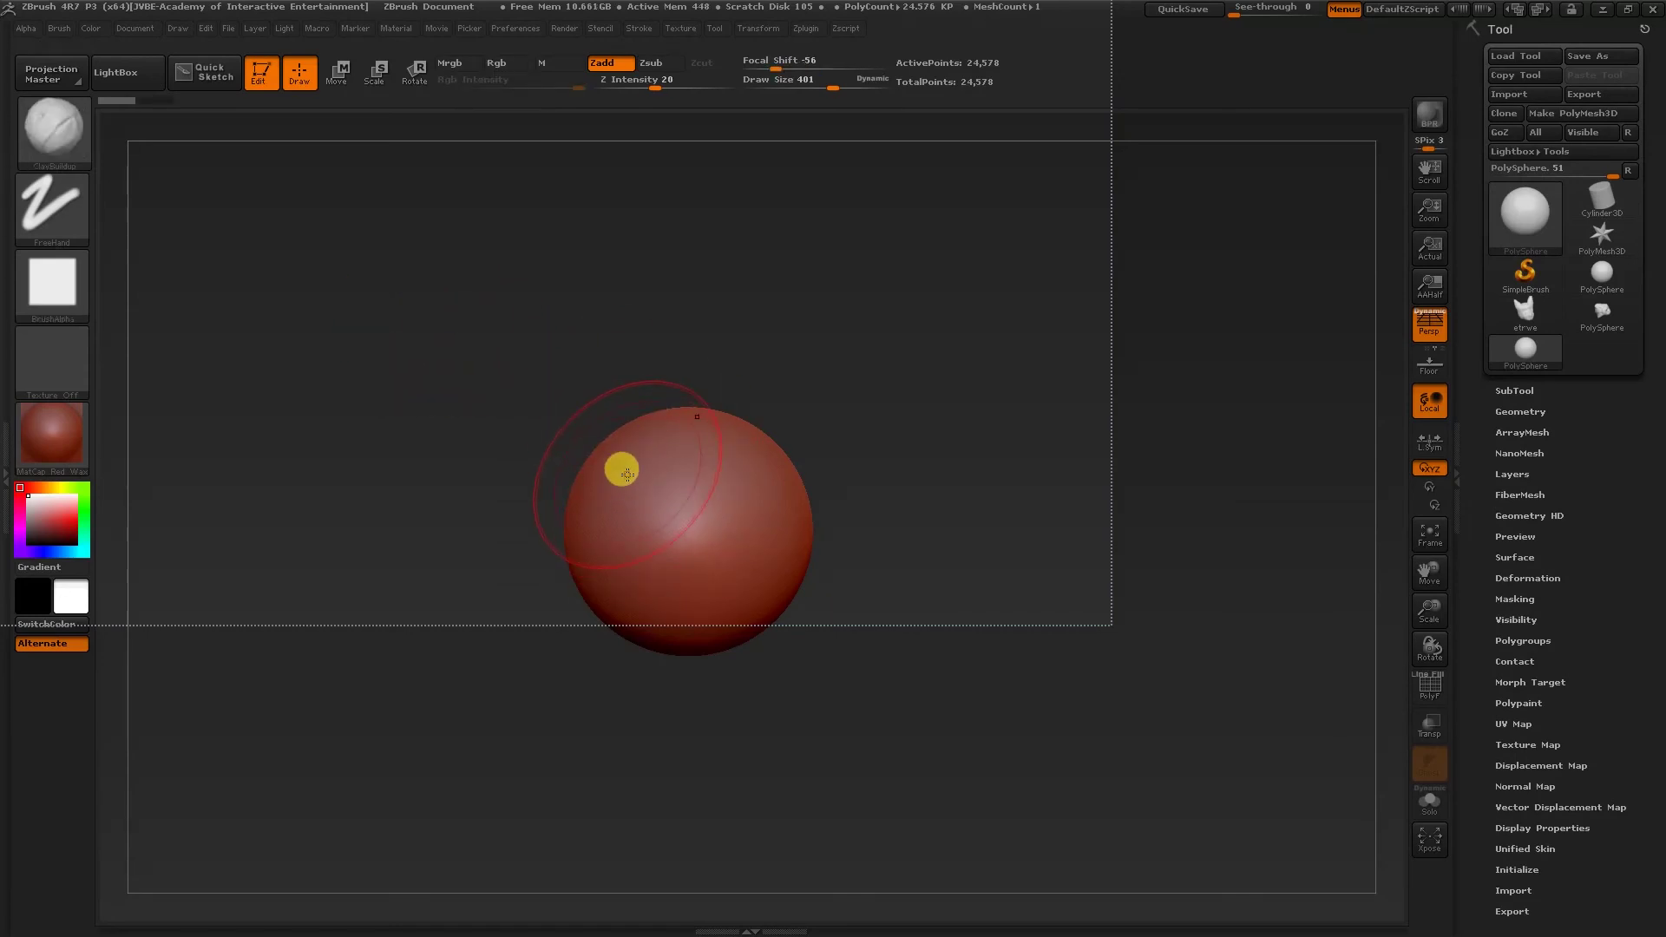
Switch to the Move brush and undo two misplaced test pulls.
left_click(56, 141)
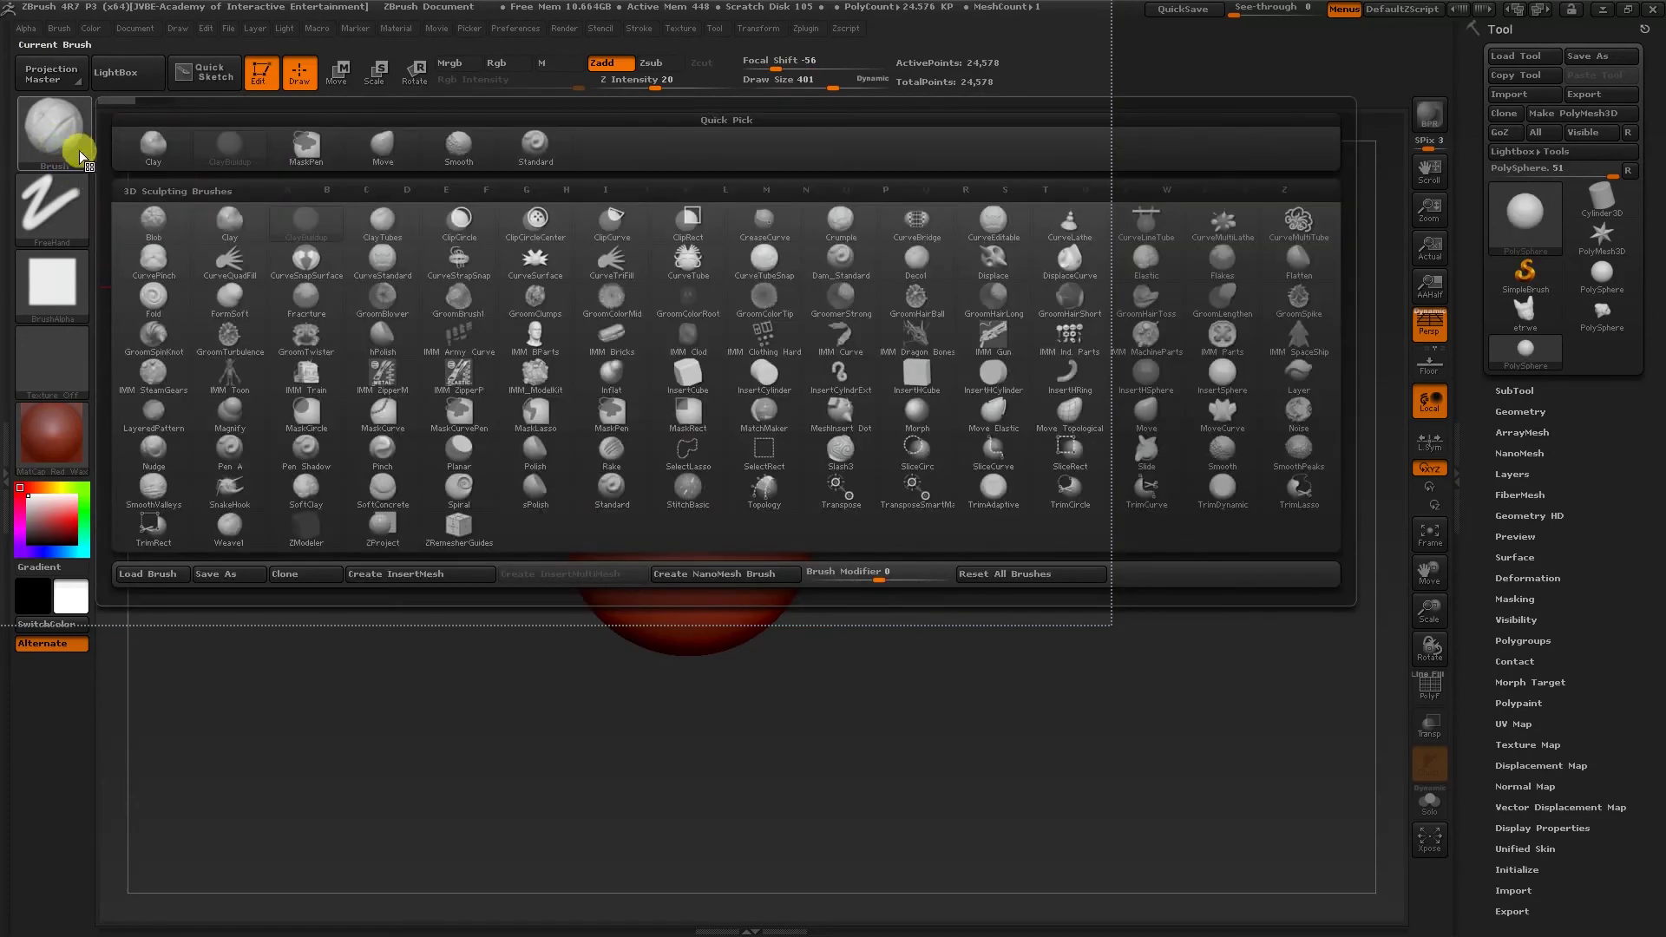
left_click(403, 158)
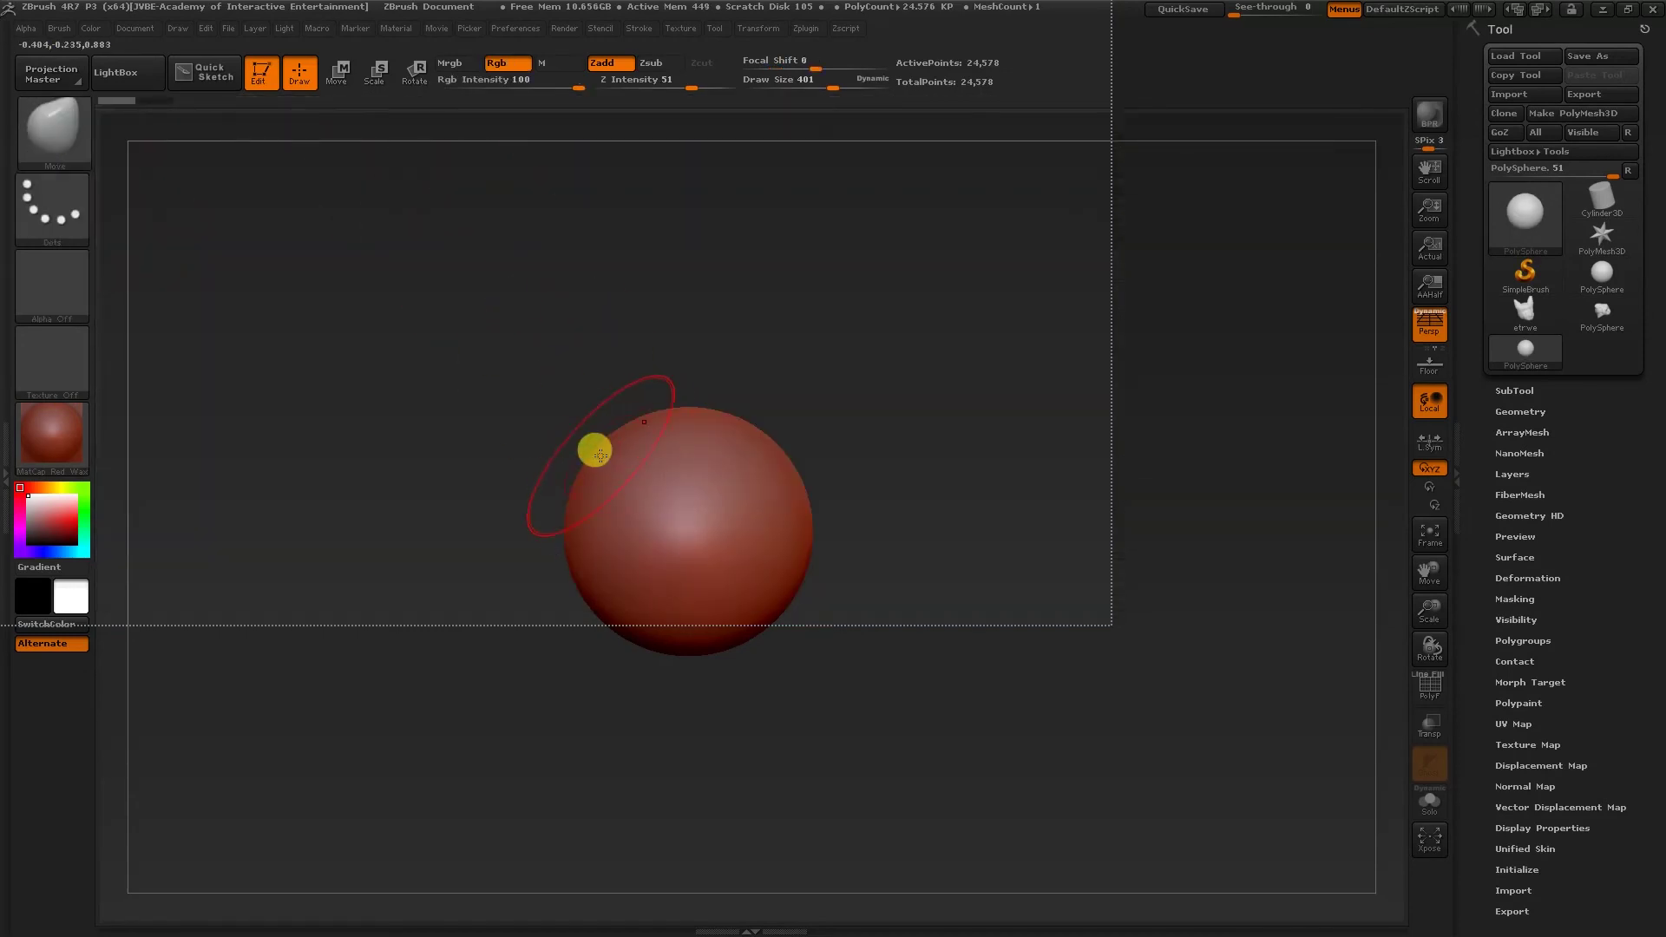
left_click_drag(596, 451, 502, 329)
mouse_move(644, 399)
left_mouse_down()
mouse_move(752, 492)
mouse_move(811, 272)
left_mouse_up()
key("ctrl+z")
key("ctrl+z")
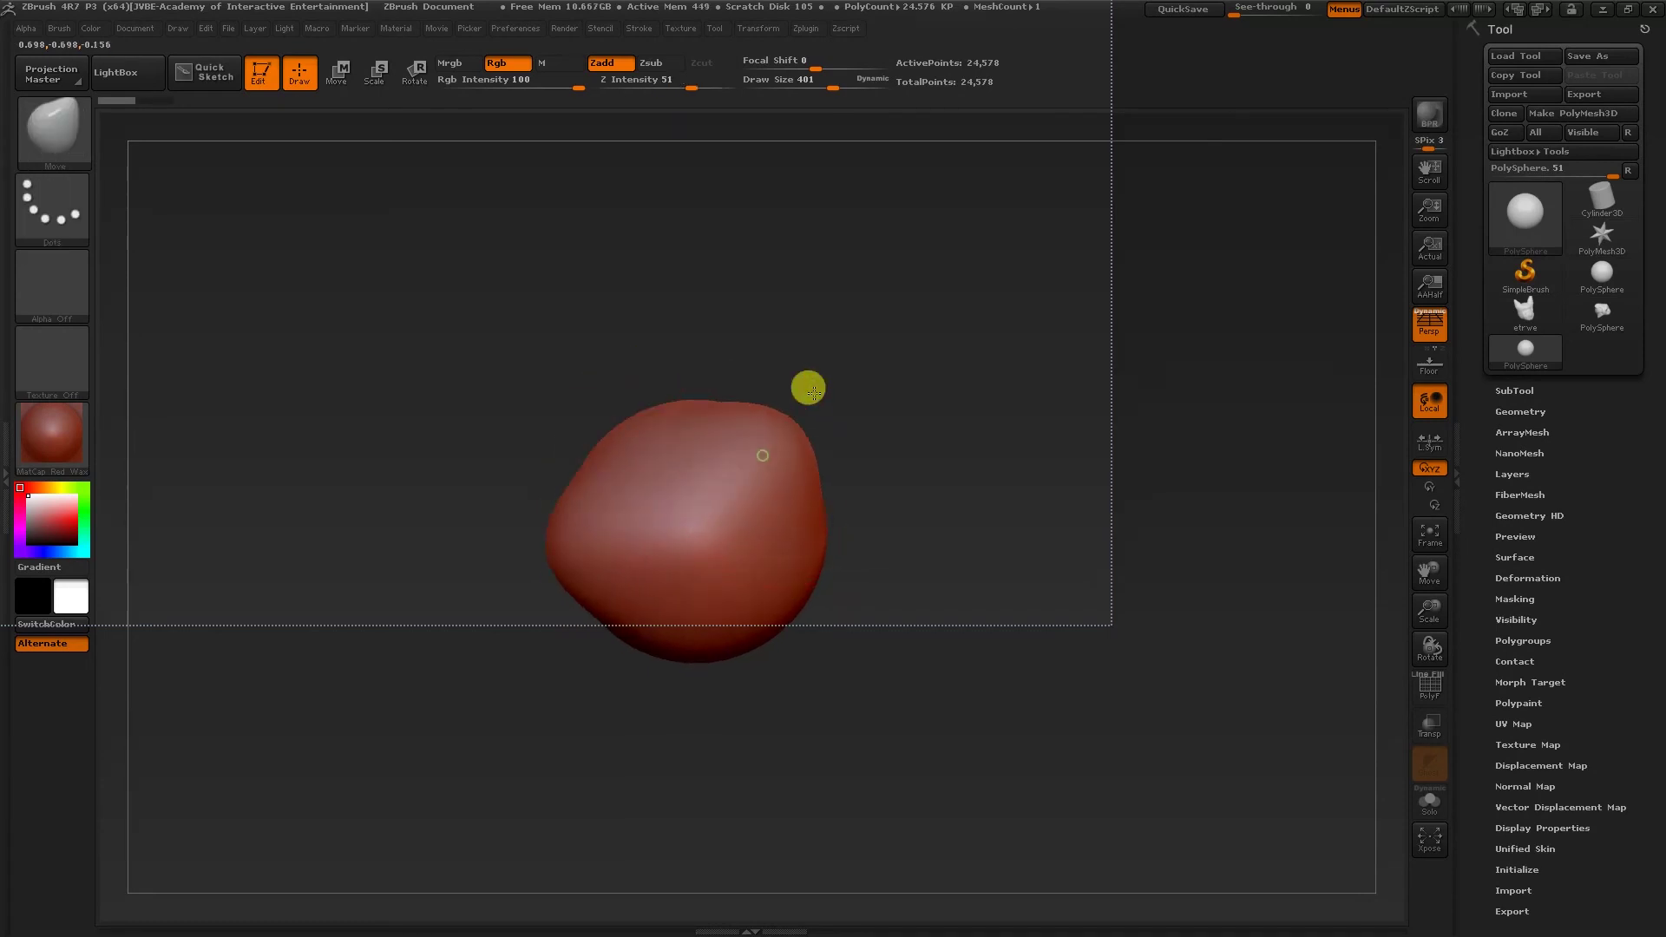
key("ctrl+z")
Pull up two ears, one at the top right and one at the upper left.
left_click_drag(709, 409, 780, 244)
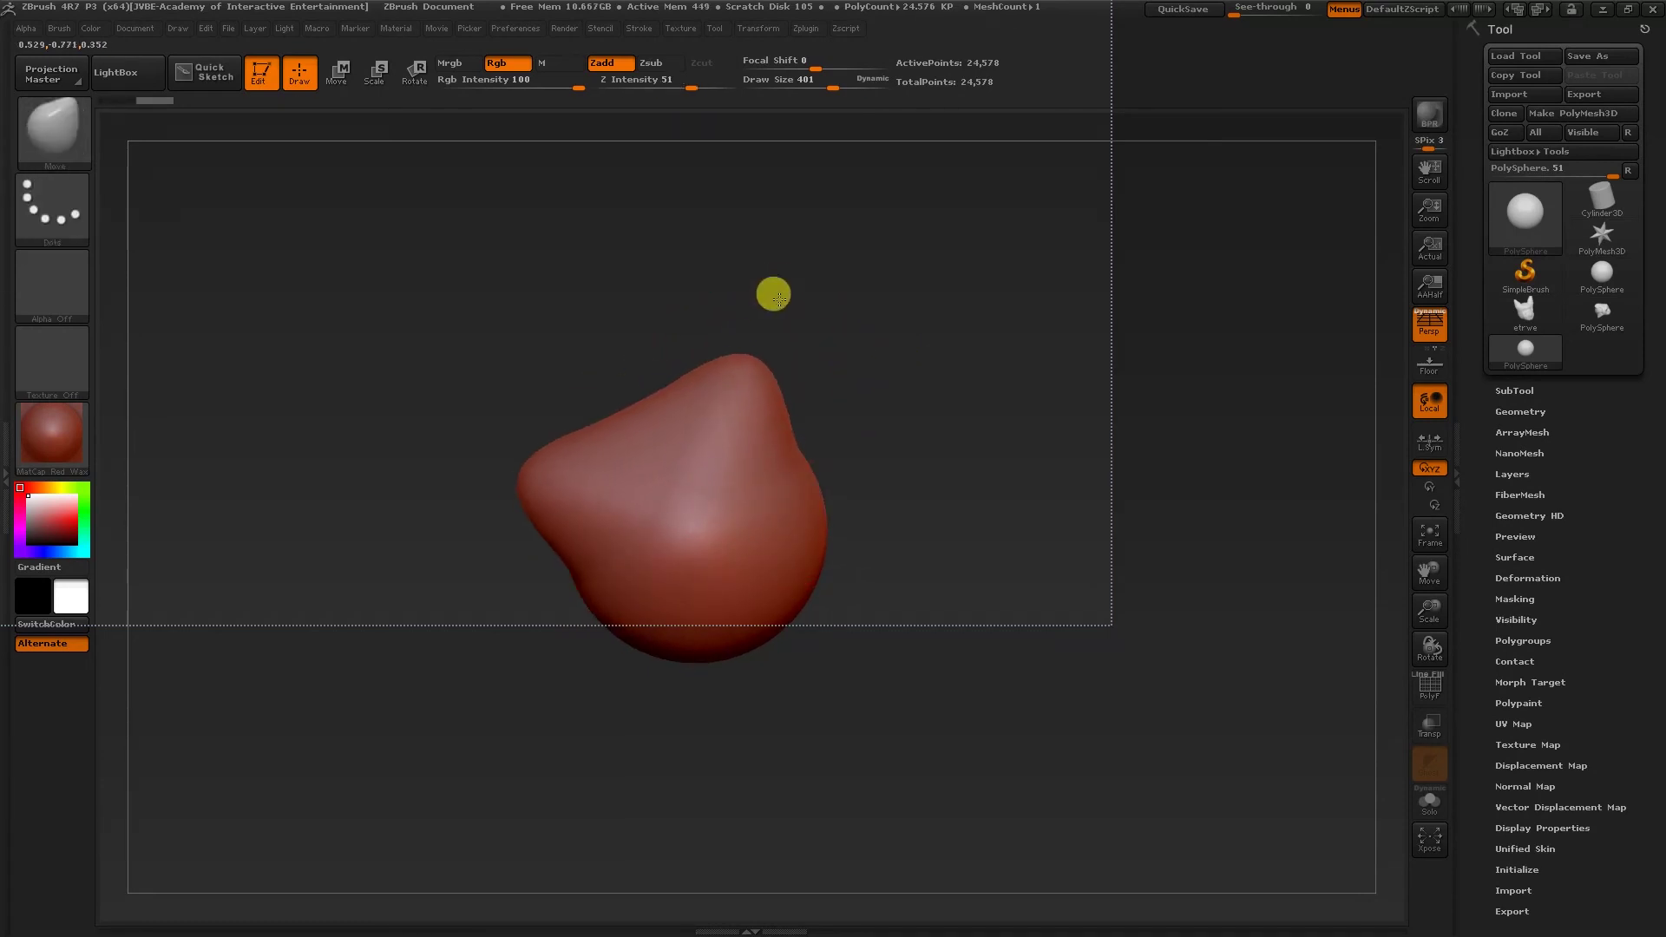
left_click_drag(629, 401, 560, 364)
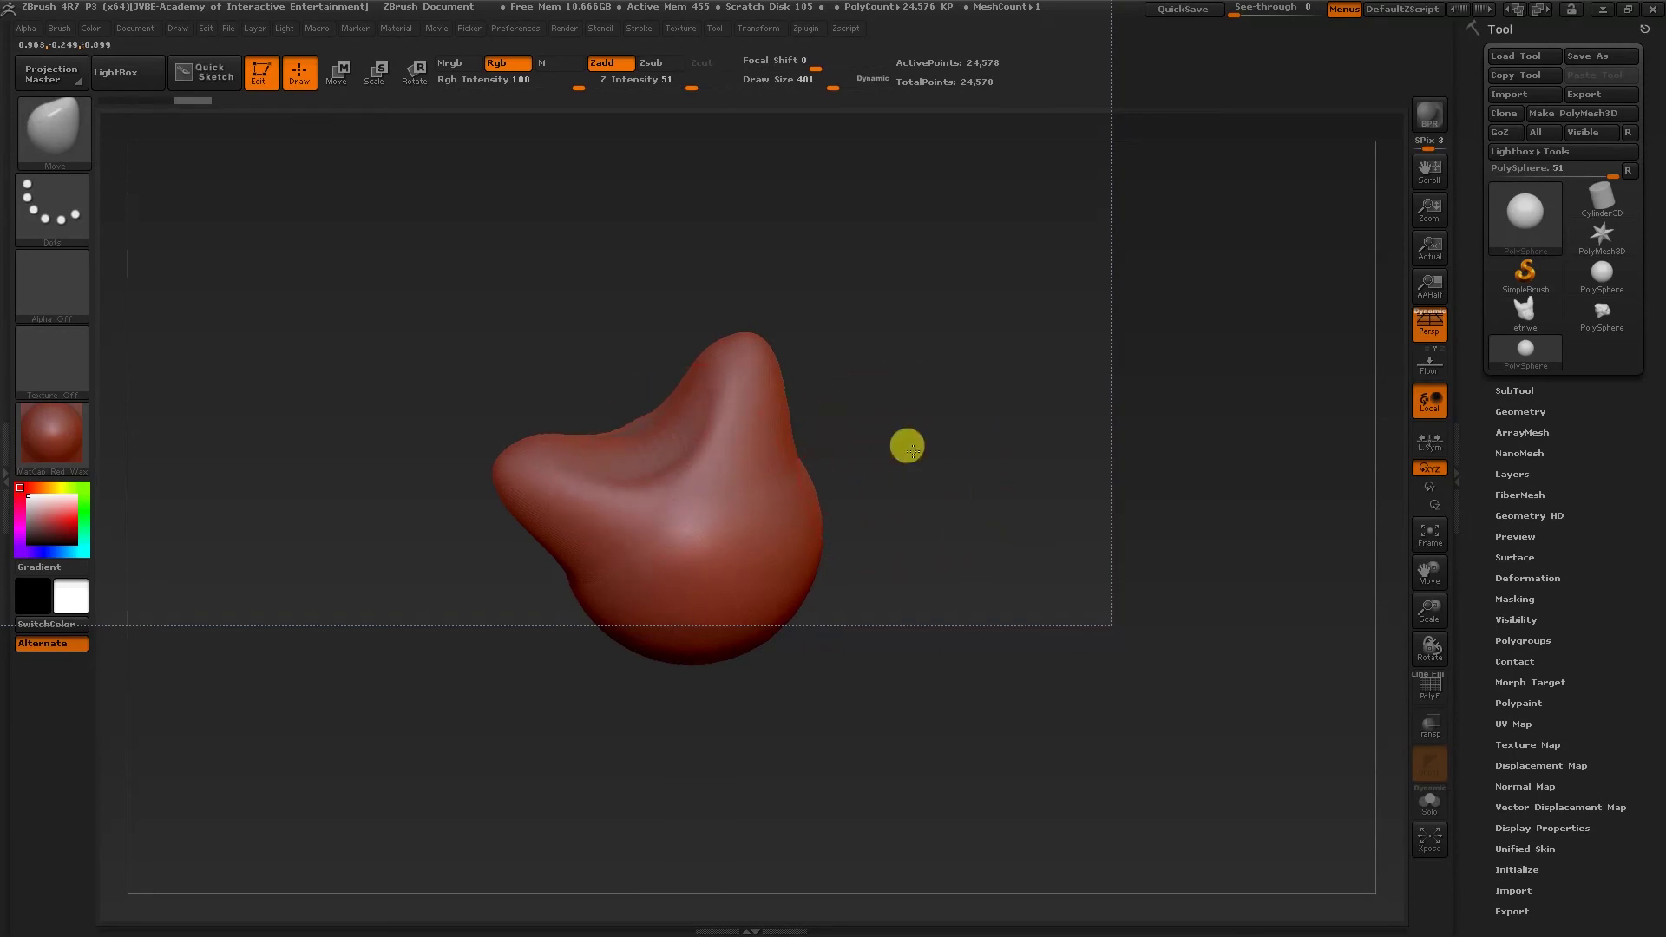
mouse_move(904, 446)
left_mouse_down()
mouse_move(1001, 464)
mouse_move(904, 485)
mouse_move(890, 320)
mouse_move(874, 421)
mouse_move(893, 382)
mouse_move(851, 431)
mouse_move(802, 420)
left_mouse_up()
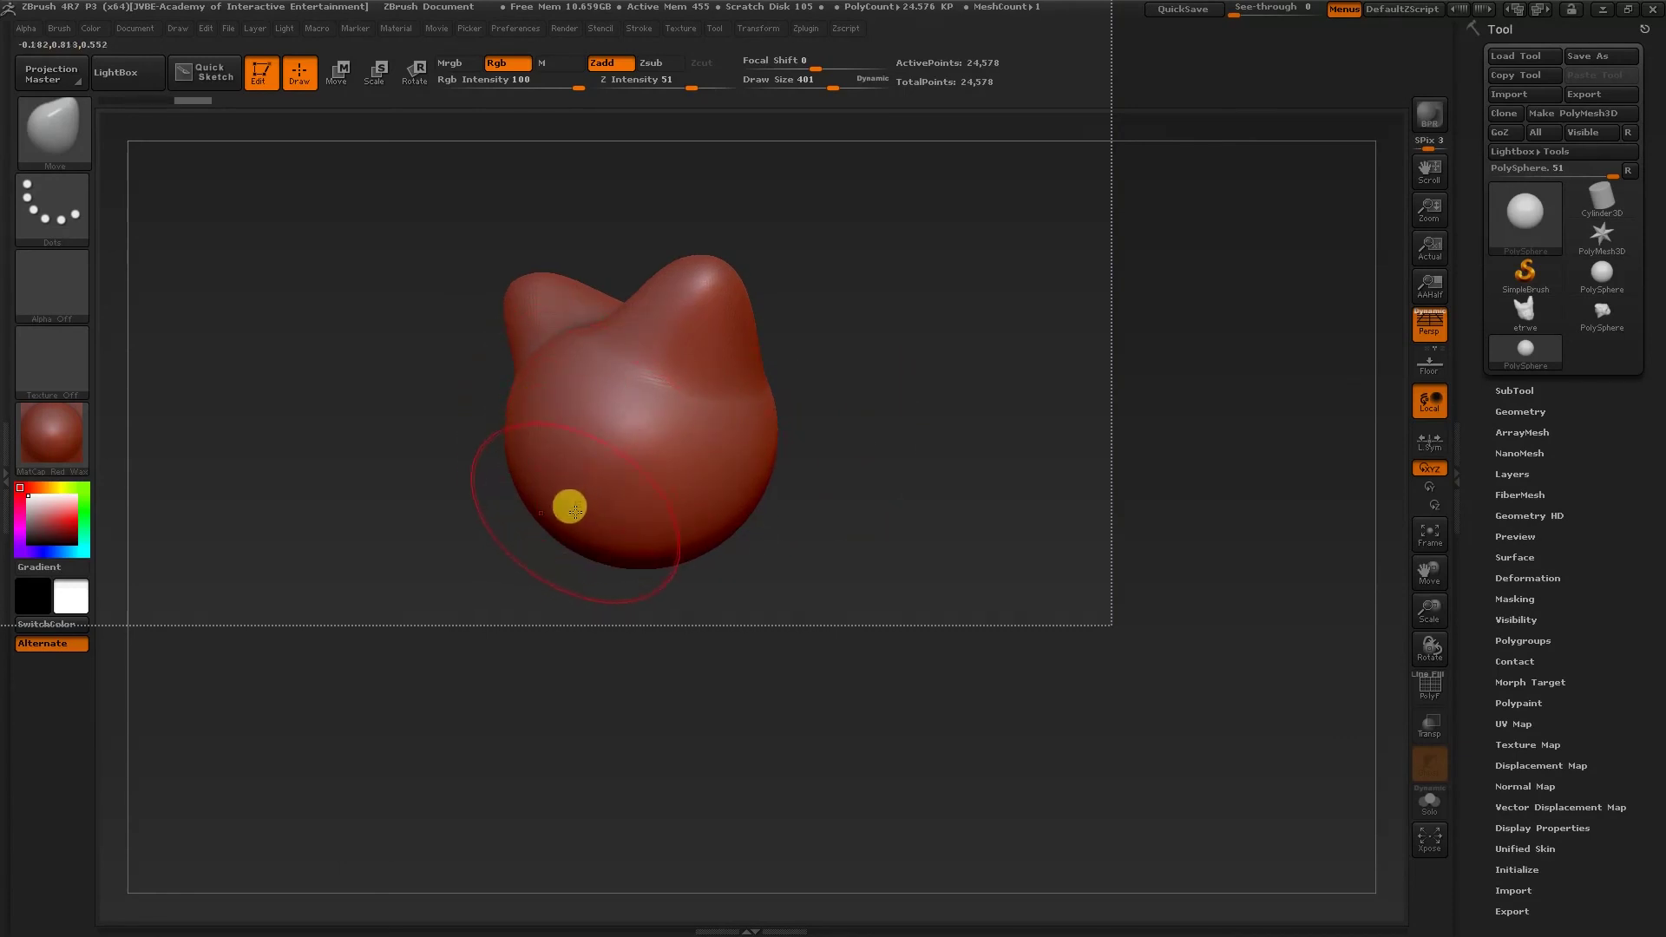
Pull out and reshape a pointed snout at the lower front.
mouse_move(569, 508)
left_mouse_down()
mouse_move(495, 551)
mouse_move(535, 550)
left_mouse_up()
left_click_drag(794, 496, 841, 491)
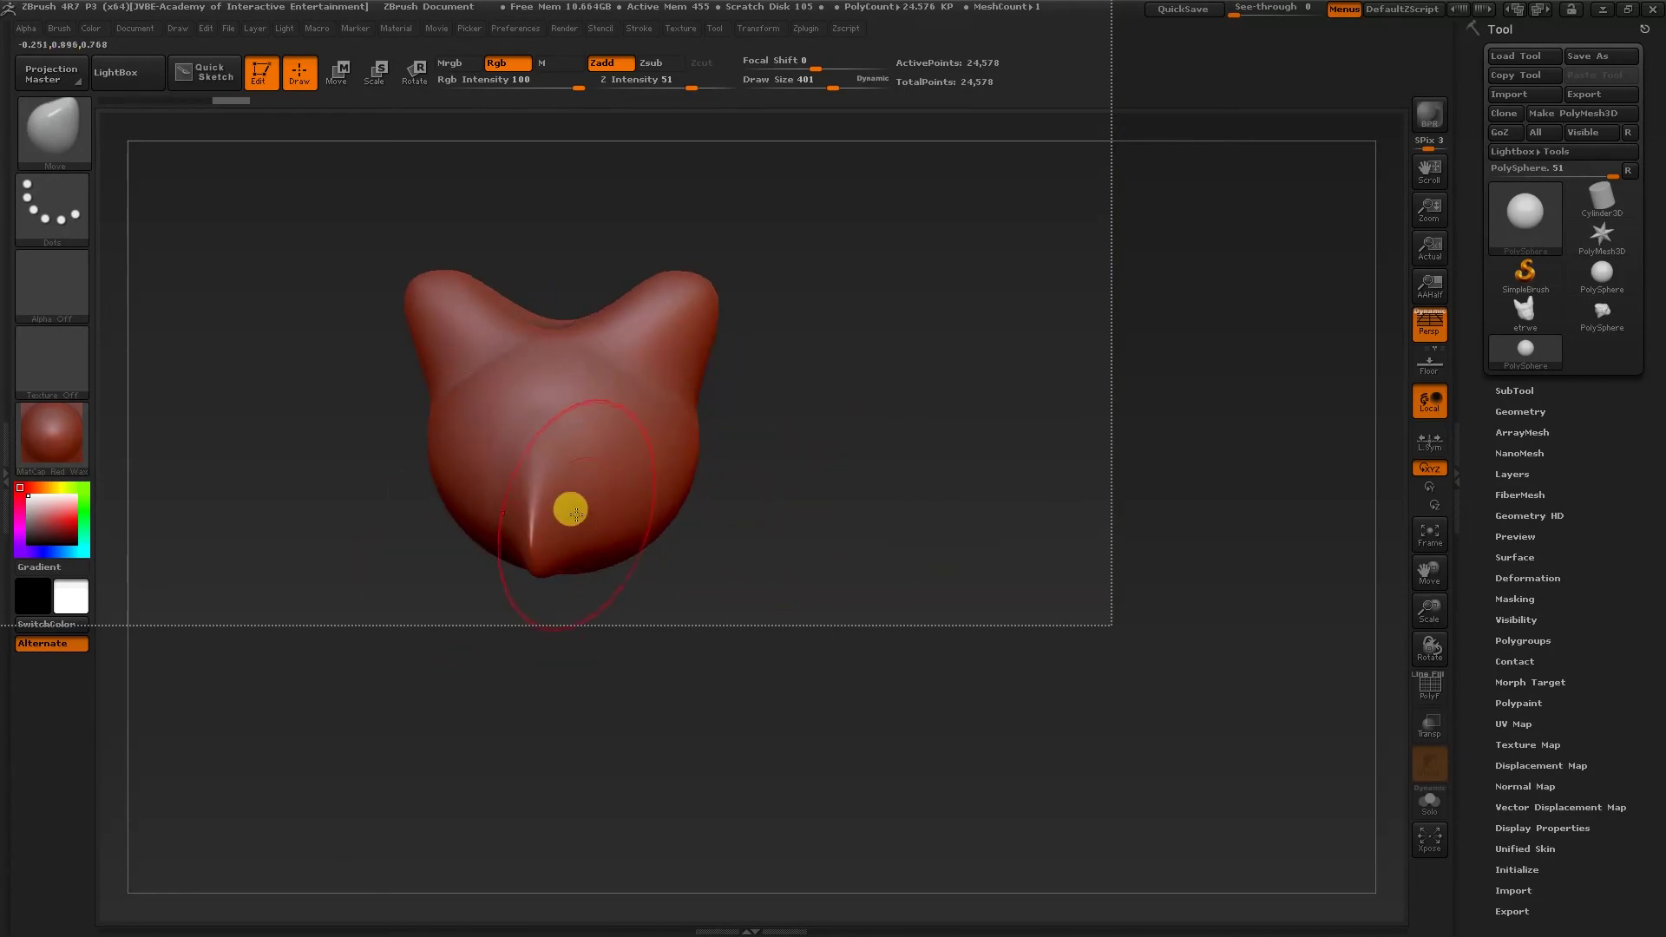
mouse_move(571, 511)
left_mouse_down()
mouse_move(648, 508)
mouse_move(569, 539)
mouse_move(621, 531)
left_mouse_up()
mouse_move(845, 521)
left_mouse_down()
mouse_move(766, 505)
mouse_move(981, 495)
mouse_move(868, 525)
mouse_move(981, 525)
mouse_move(876, 533)
left_mouse_up()
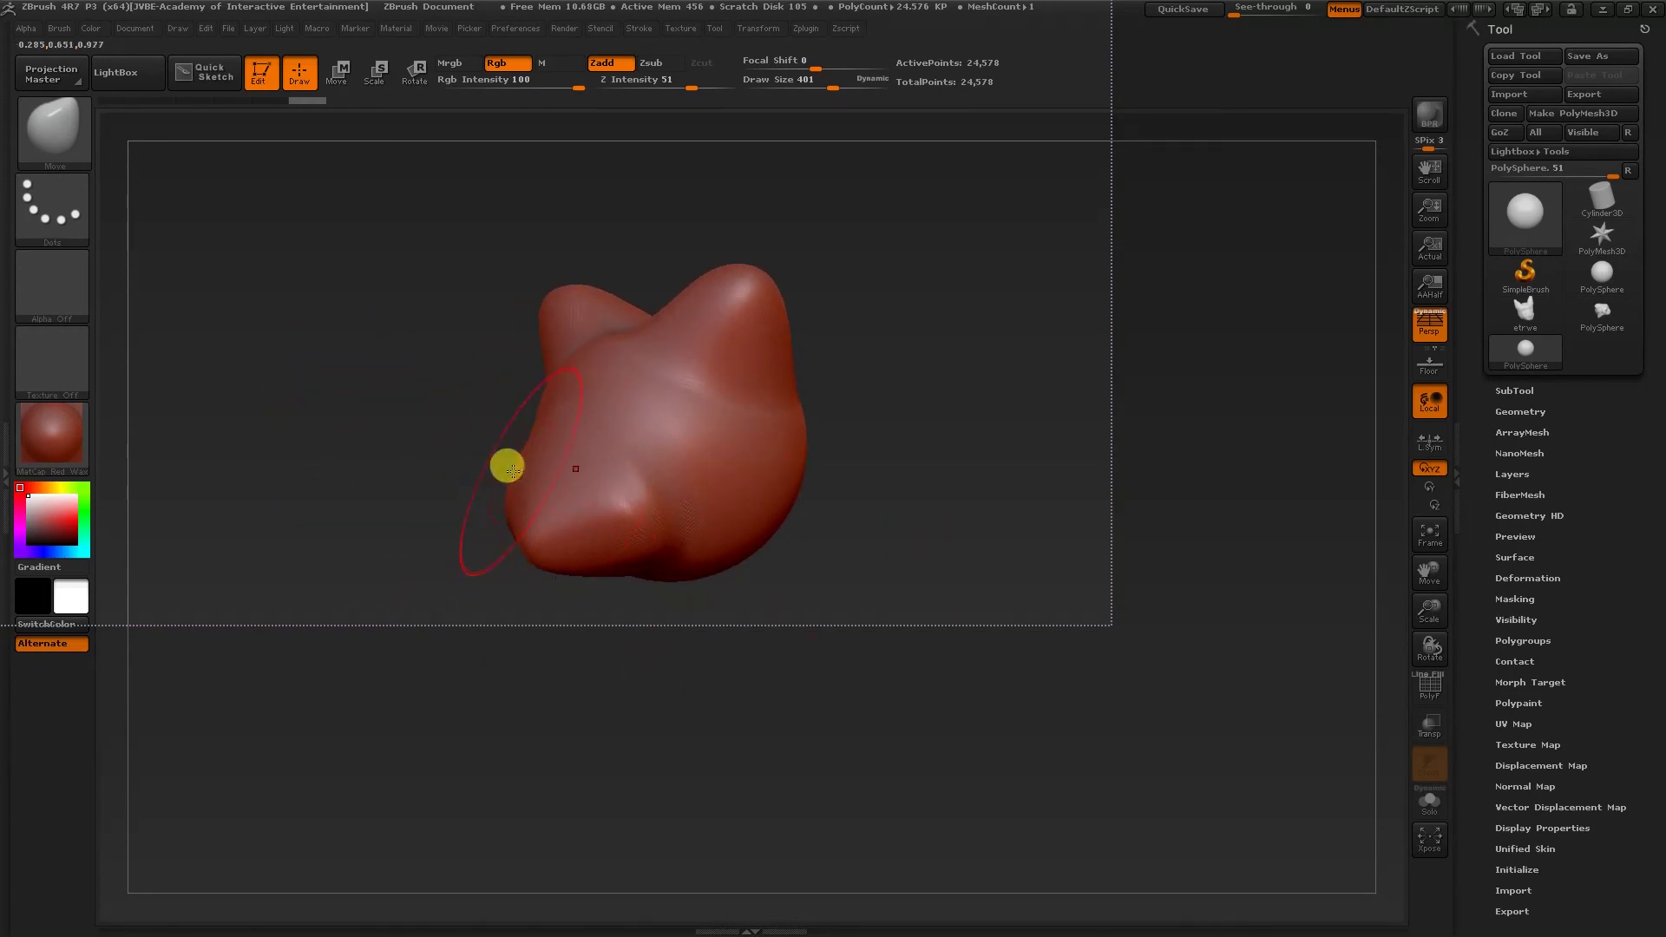
Shrink the Move brush to about half size and tilt the head to a low oblique view.
left_click_drag(508, 466, 447, 456)
key("s")
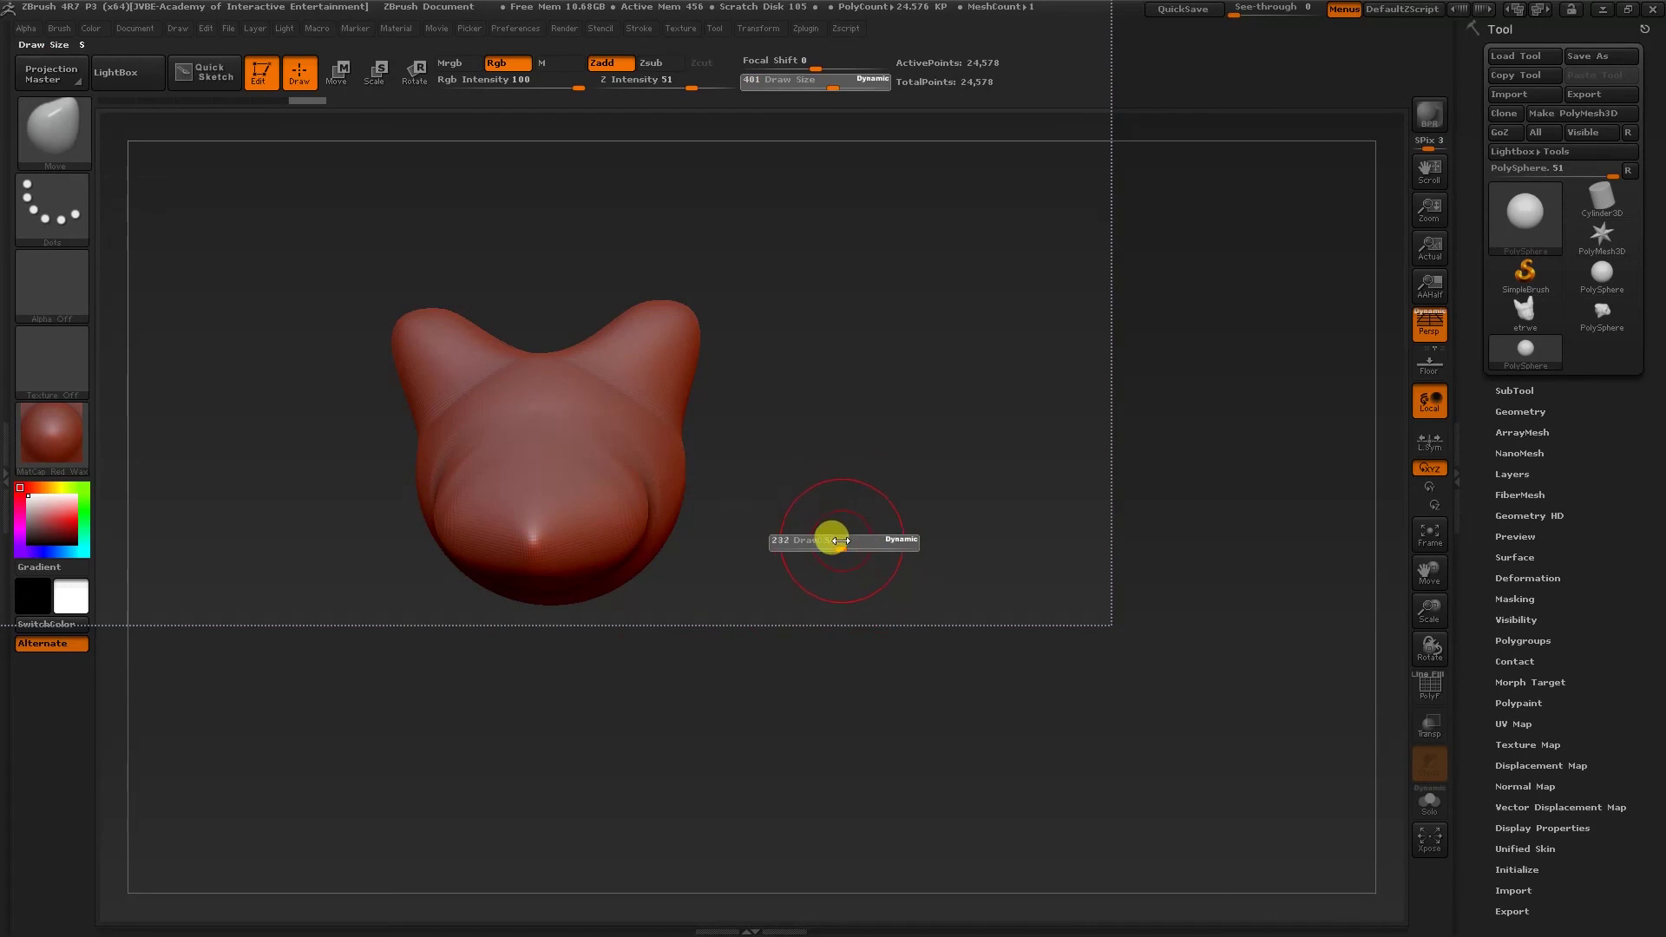
left_click_drag(835, 539, 820, 539)
left_click_drag(864, 473, 651, 454)
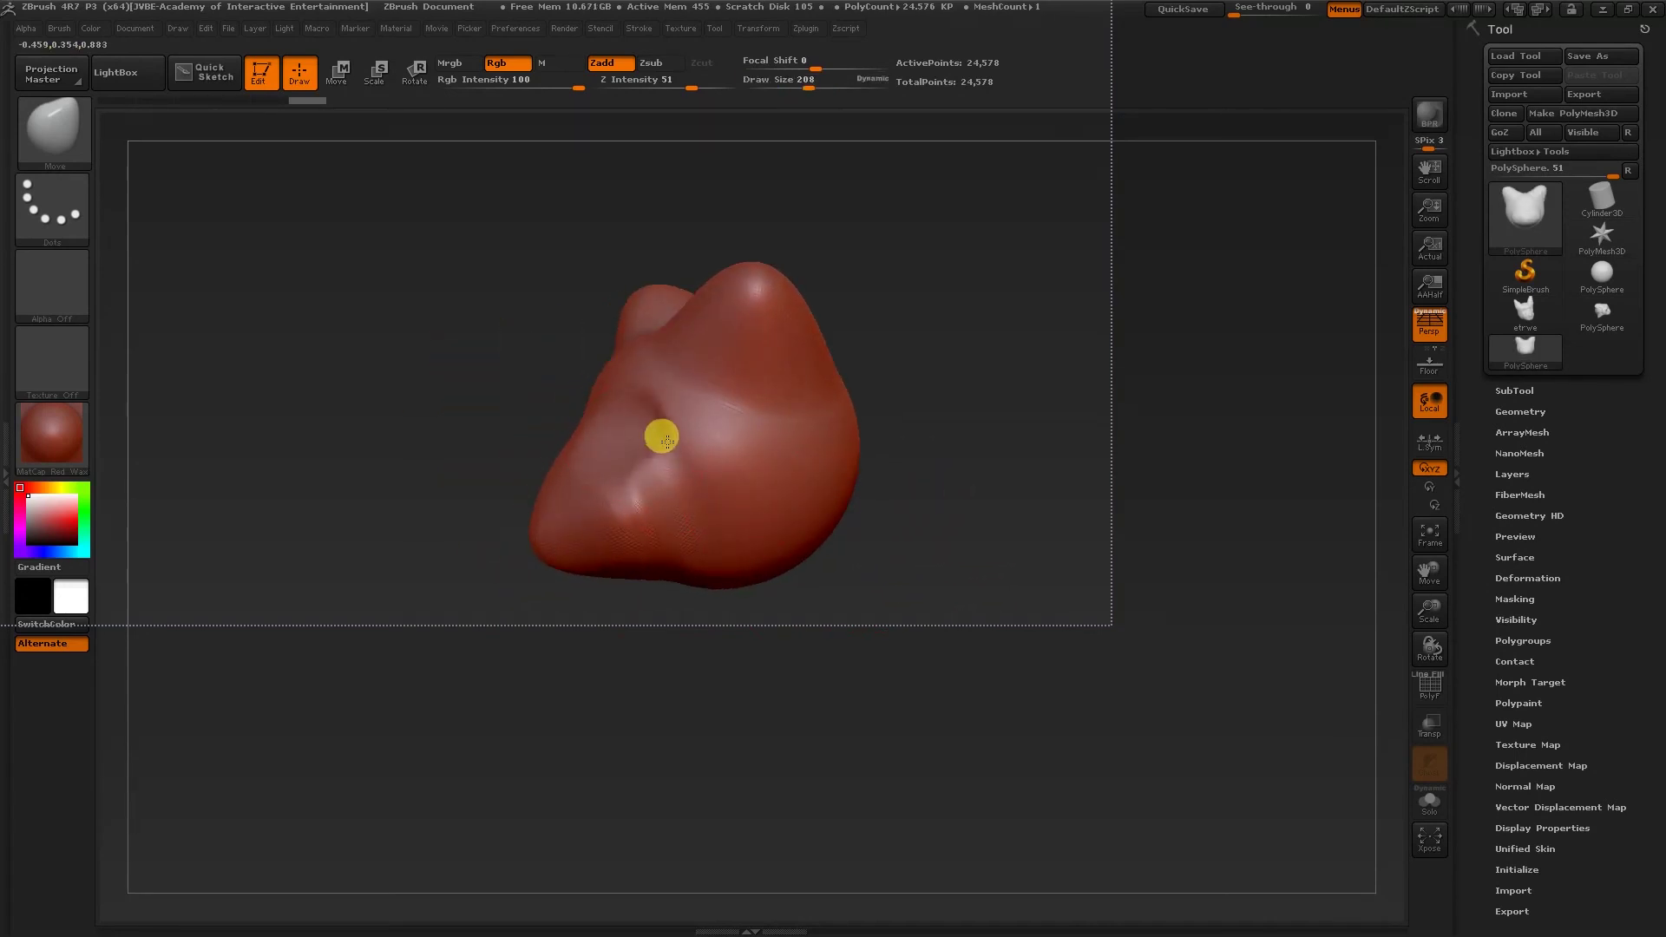
mouse_move(902, 516)
left_mouse_down()
mouse_move(1033, 520)
mouse_move(1012, 502)
mouse_move(954, 523)
mouse_move(1020, 502)
left_mouse_up()
Enlarge the brush and rotate the head toward a raised side view.
mouse_move(811, 487)
left_mouse_down()
mouse_move(755, 514)
mouse_move(933, 544)
mouse_move(763, 504)
mouse_move(867, 483)
mouse_move(879, 464)
mouse_move(353, 514)
mouse_move(386, 499)
mouse_move(622, 513)
mouse_move(706, 491)
mouse_move(864, 499)
mouse_move(613, 518)
mouse_move(738, 476)
mouse_move(781, 391)
mouse_move(656, 457)
left_mouse_up()
key("s")
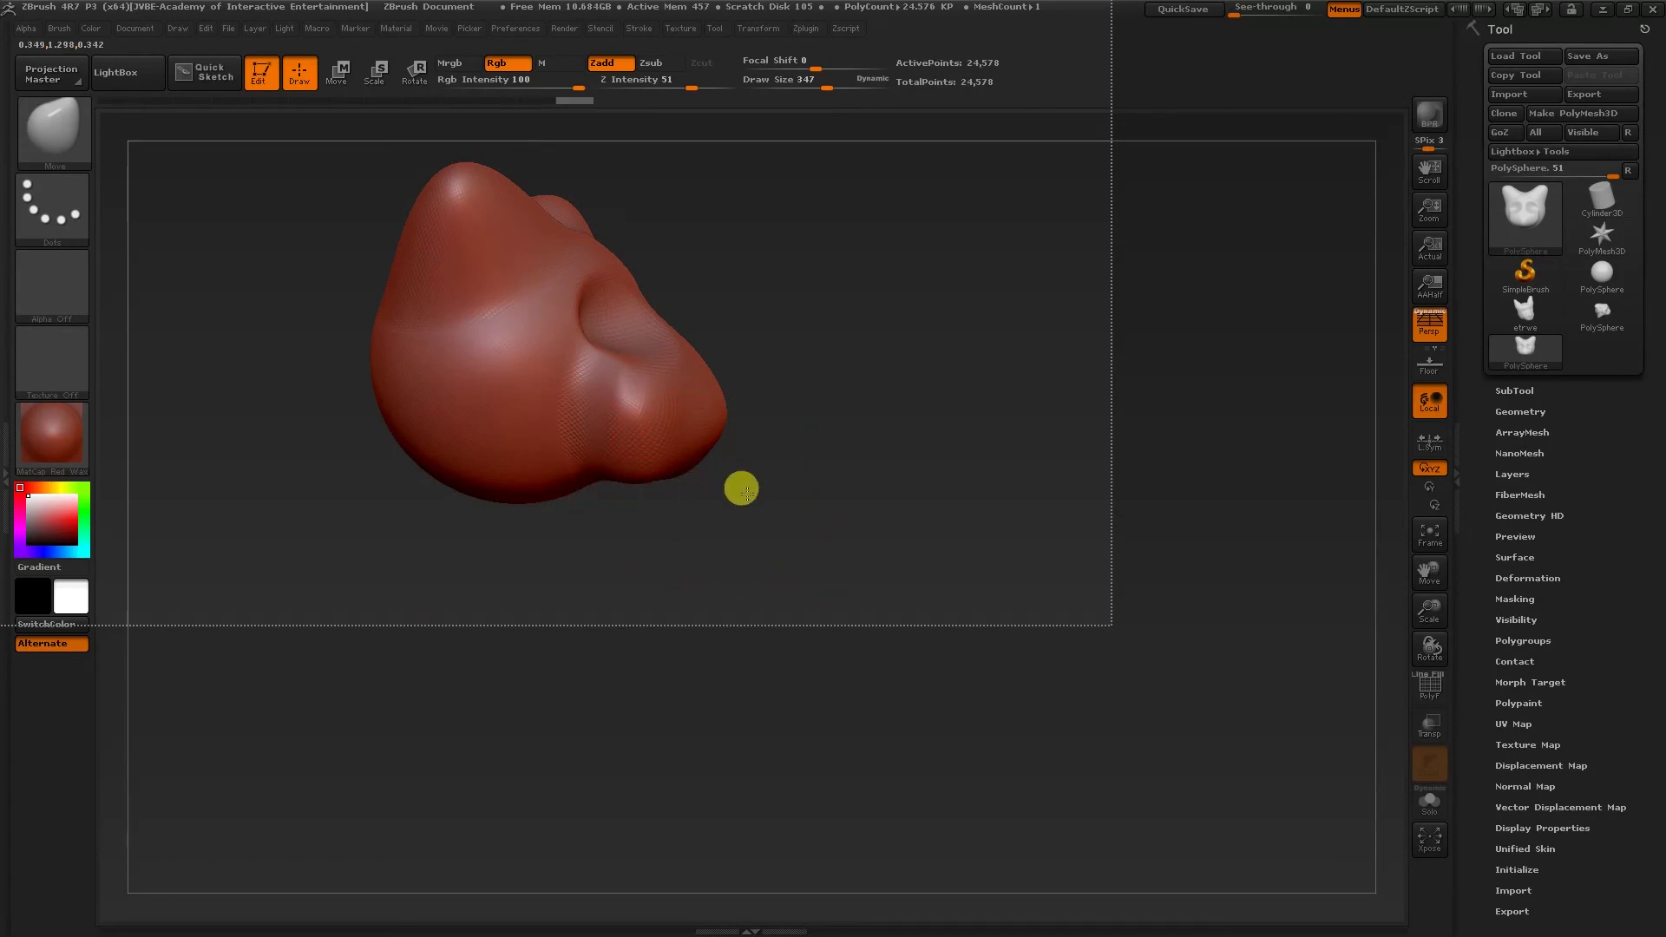
left_click_drag(740, 488, 666, 502)
mouse_move(841, 447)
left_mouse_down()
mouse_move(773, 481)
mouse_move(796, 476)
mouse_move(639, 508)
left_mouse_up()
key("s")
Switch to a smaller ClayBuildup brush with the head facing front.
left_click(408, 485)
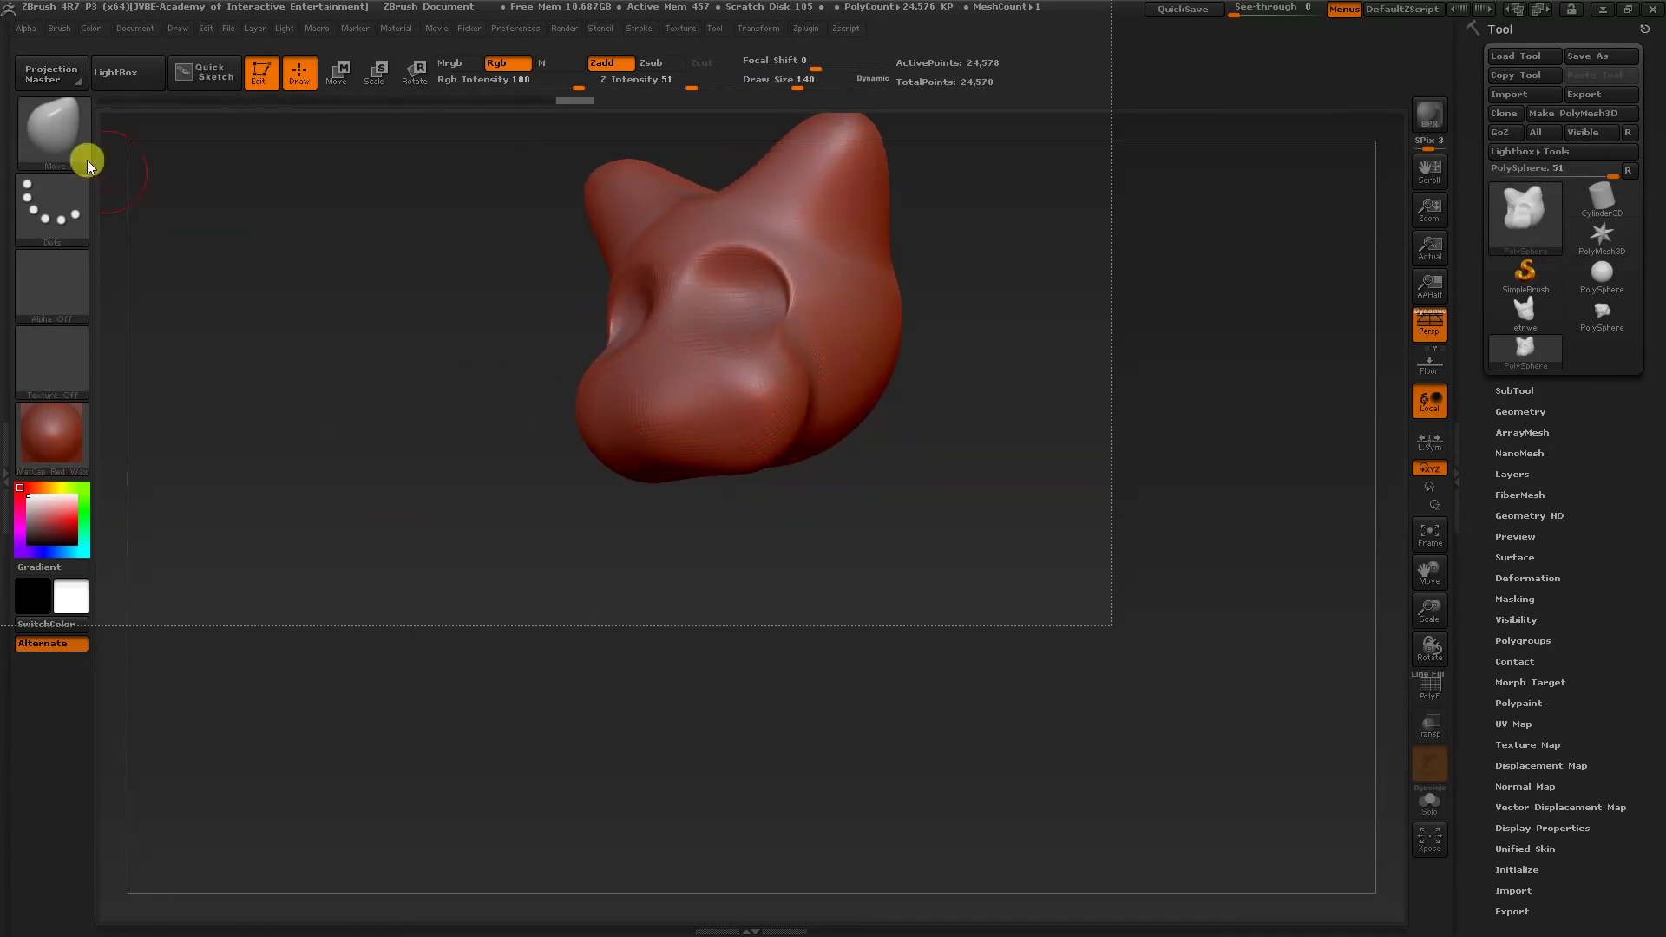
left_click(45, 131)
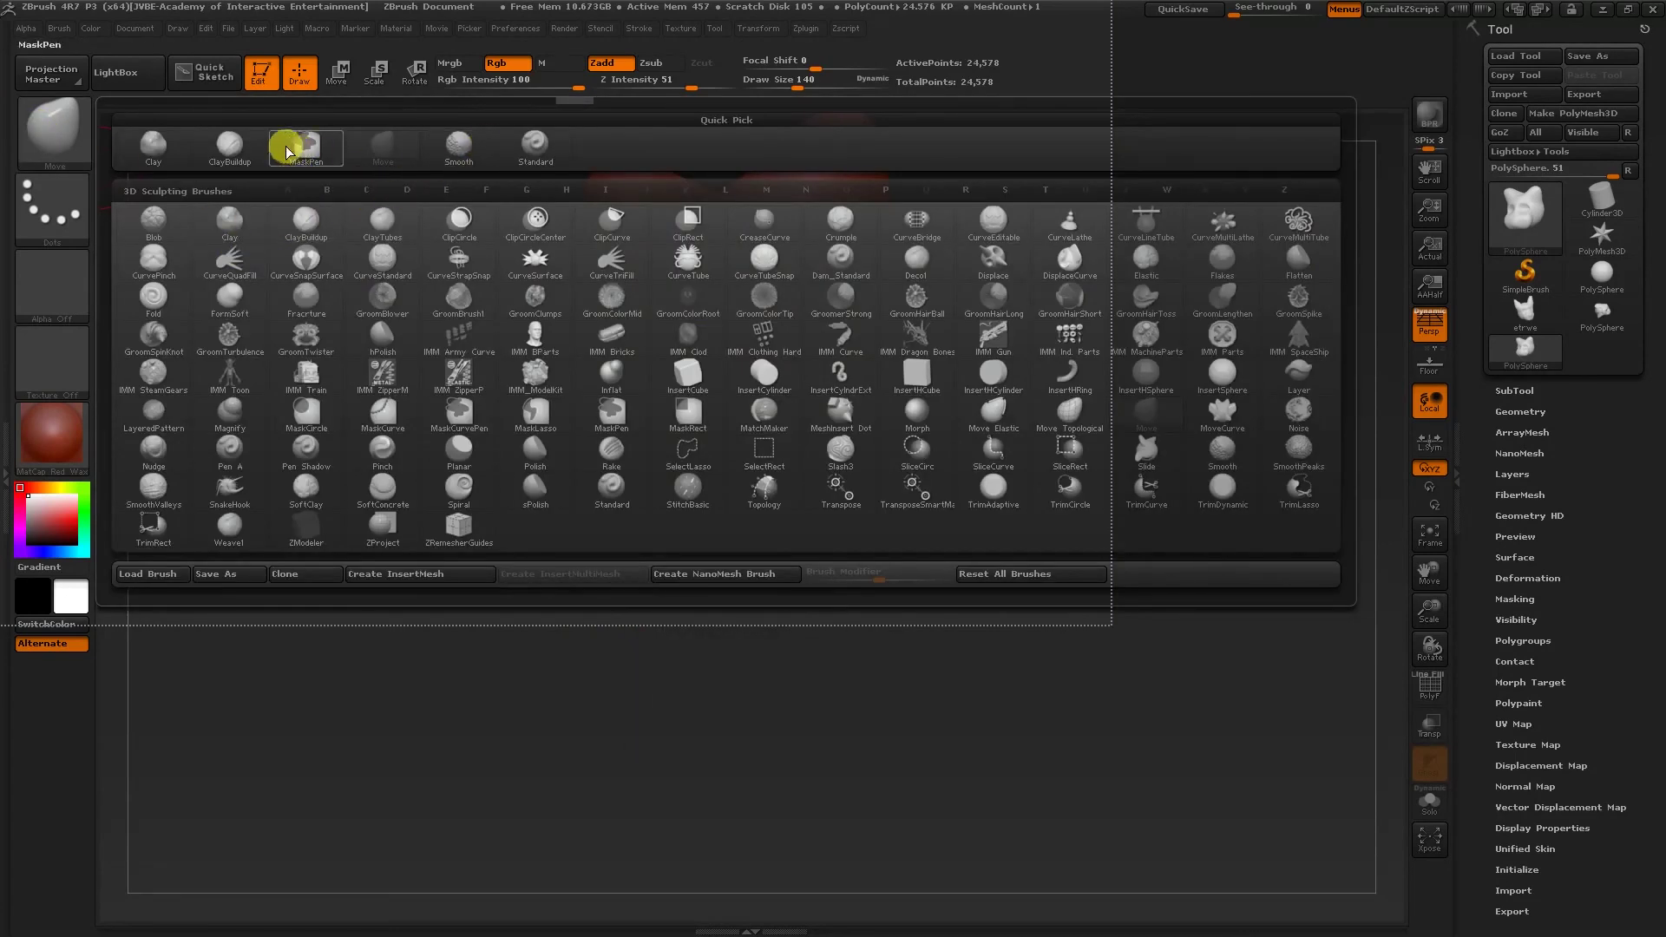
left_click(229, 145)
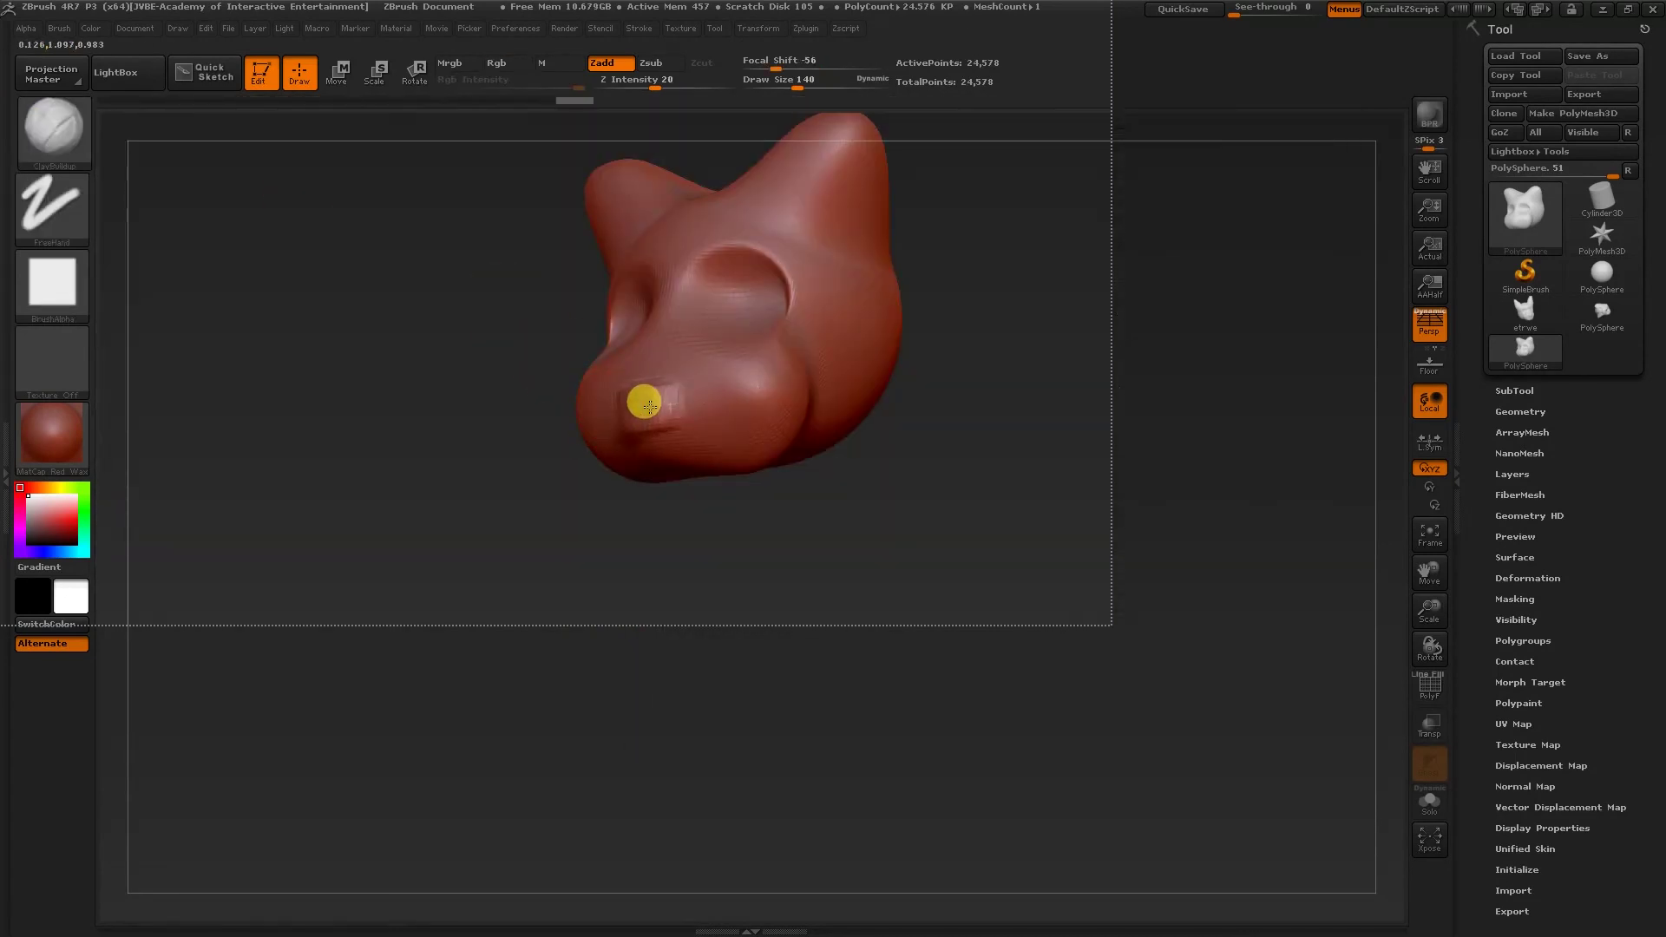
mouse_move(647, 401)
left_mouse_down()
mouse_move(587, 401)
mouse_move(664, 378)
left_mouse_up()
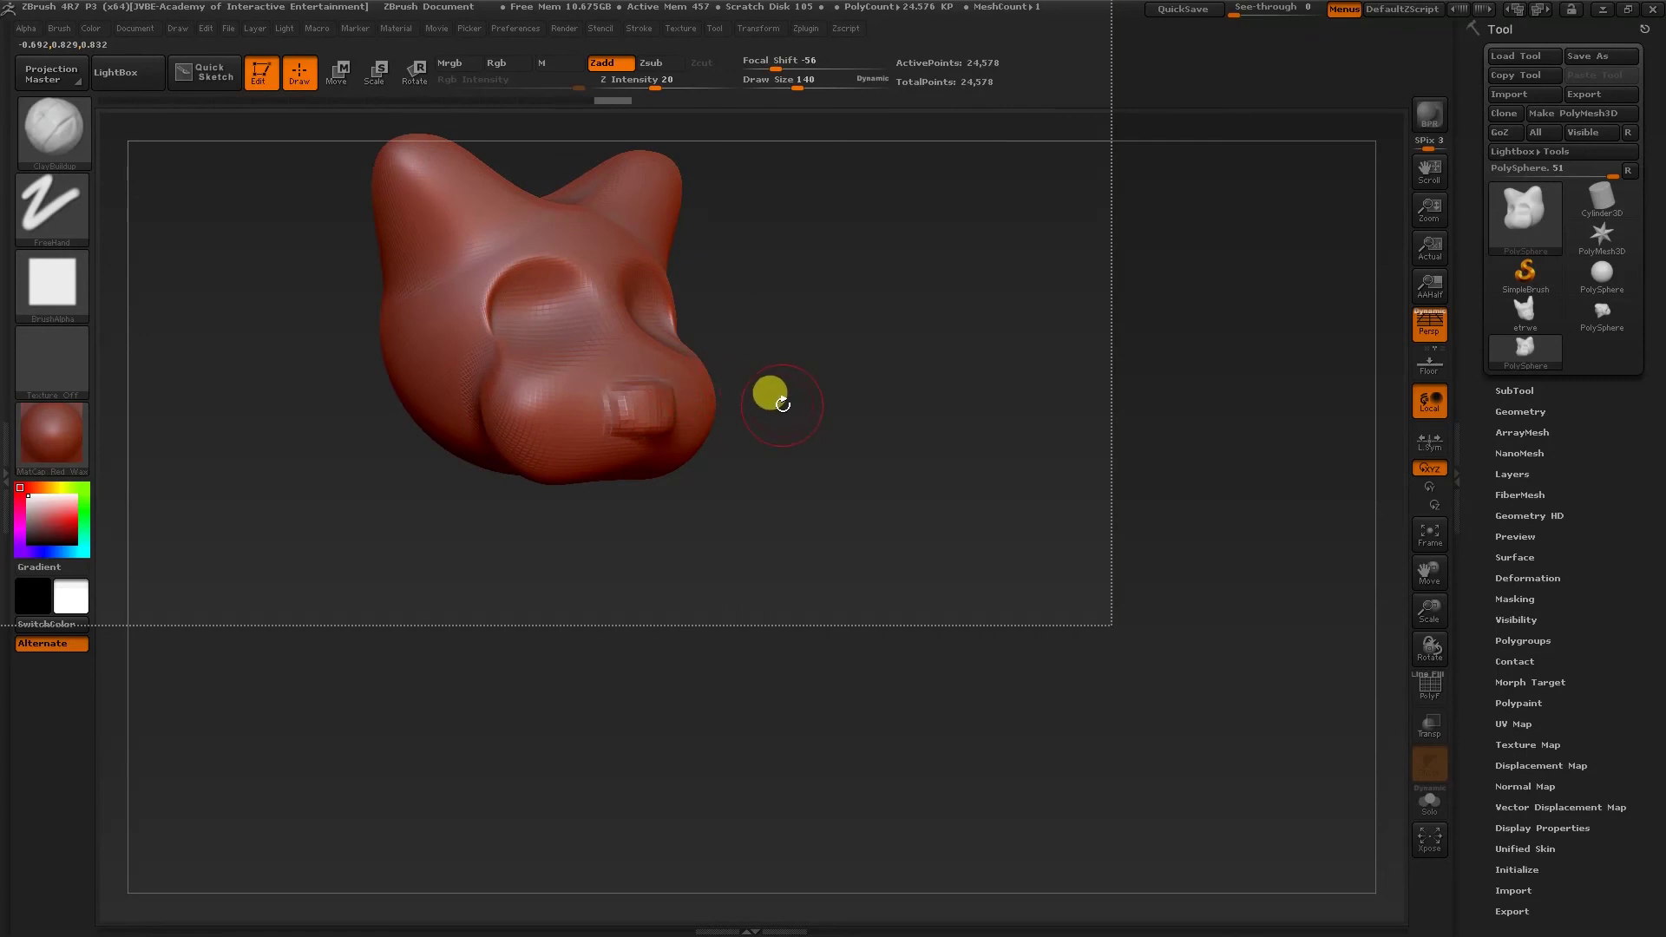
left_click_drag(844, 381, 807, 383, "shift")
Build a brow ridge across both eyes, then smooth it back.
mouse_move(646, 267)
left_mouse_down()
mouse_move(734, 248)
mouse_move(755, 279)
left_mouse_up()
mouse_move(875, 293)
left_mouse_down()
mouse_move(770, 294)
mouse_move(784, 291)
mouse_move(638, 243)
left_mouse_up()
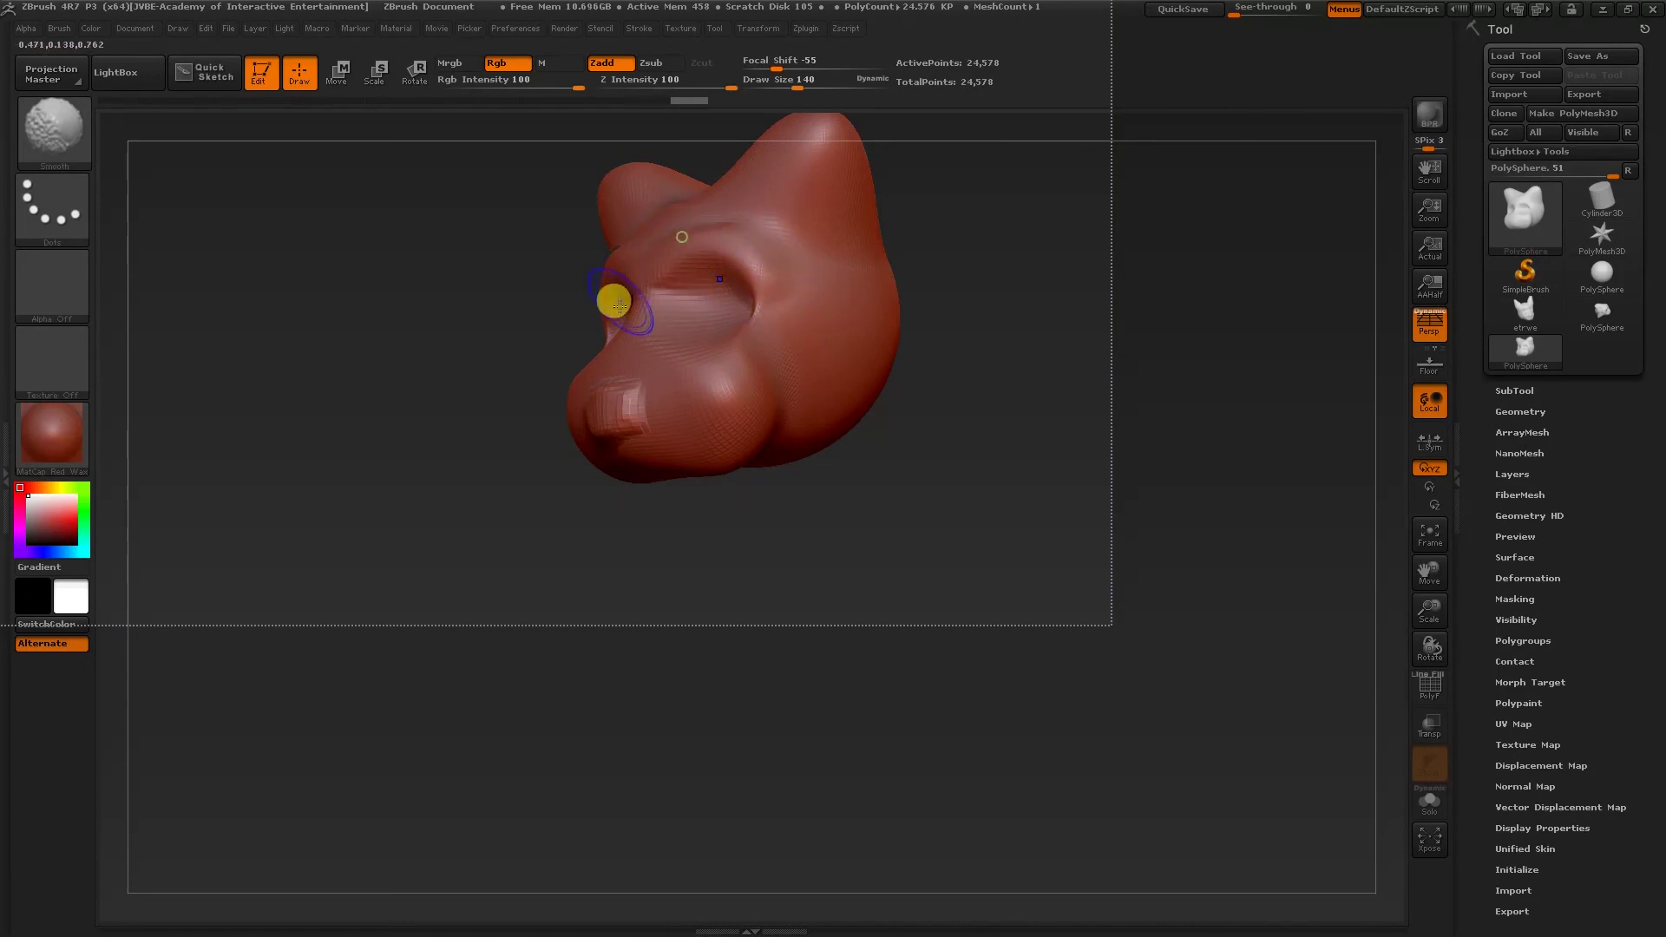
mouse_move(359, 254)
left_mouse_down()
mouse_move(554, 272)
mouse_move(599, 248)
mouse_move(651, 251)
left_mouse_up()
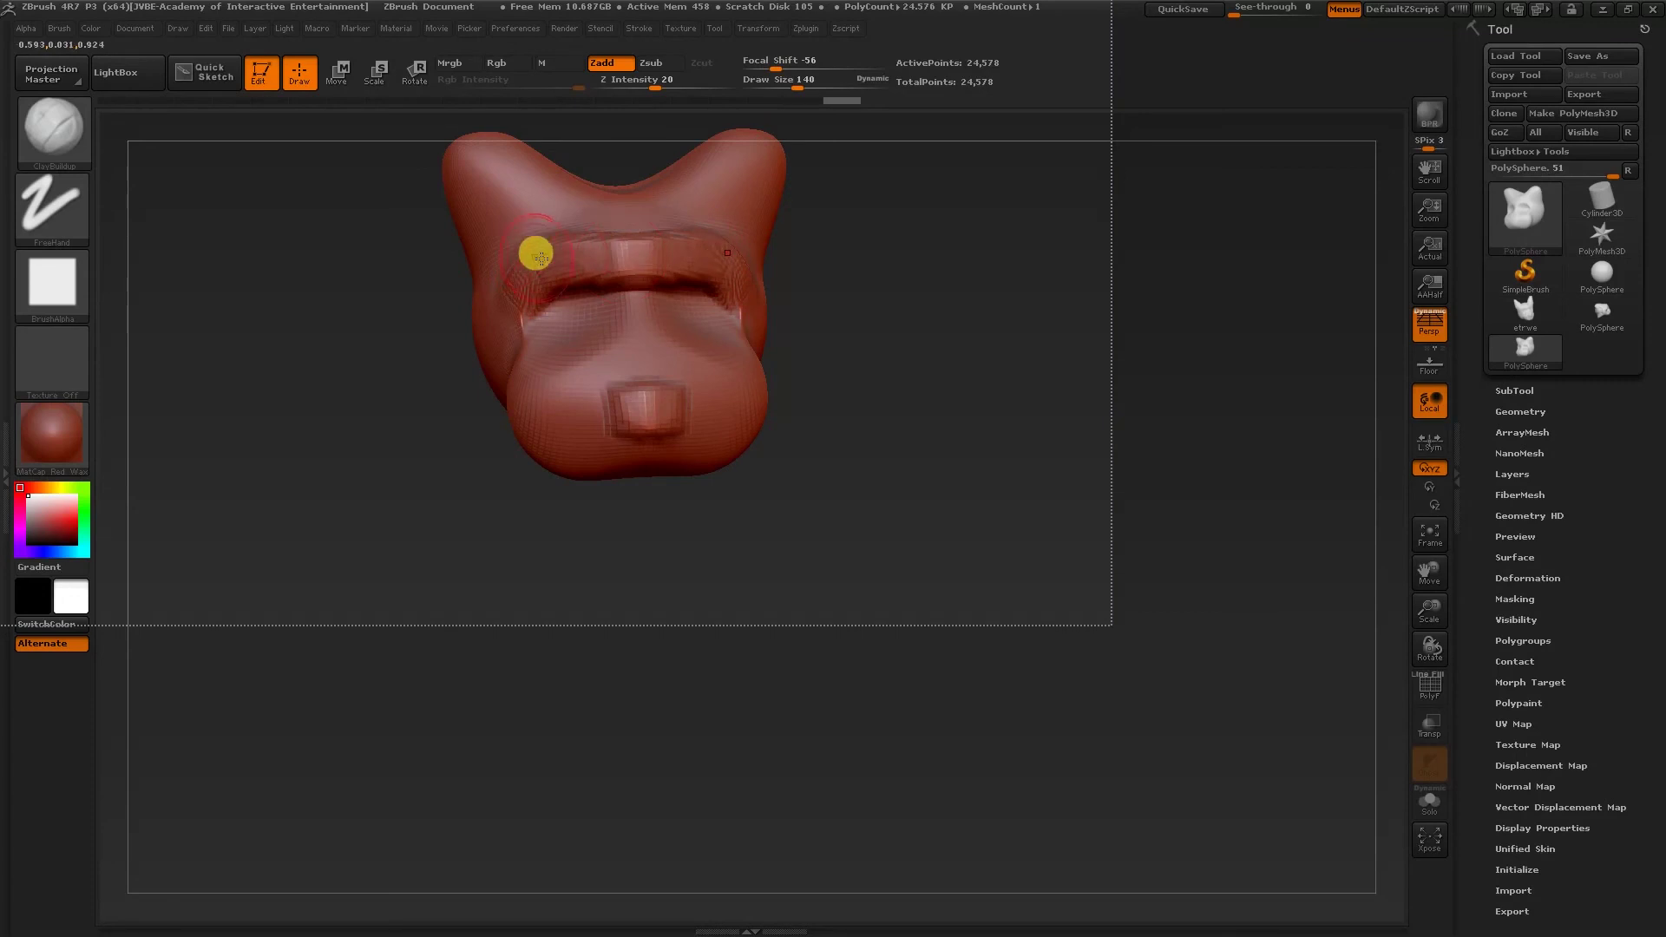
mouse_move(535, 253)
left_mouse_down("shift")
mouse_move(673, 253)
mouse_move(722, 273)
left_mouse_up("shift")
mouse_move(907, 367)
left_mouse_down()
mouse_move(833, 378)
mouse_move(894, 413)
mouse_move(864, 431)
mouse_move(821, 431)
mouse_move(777, 387)
left_mouse_up()
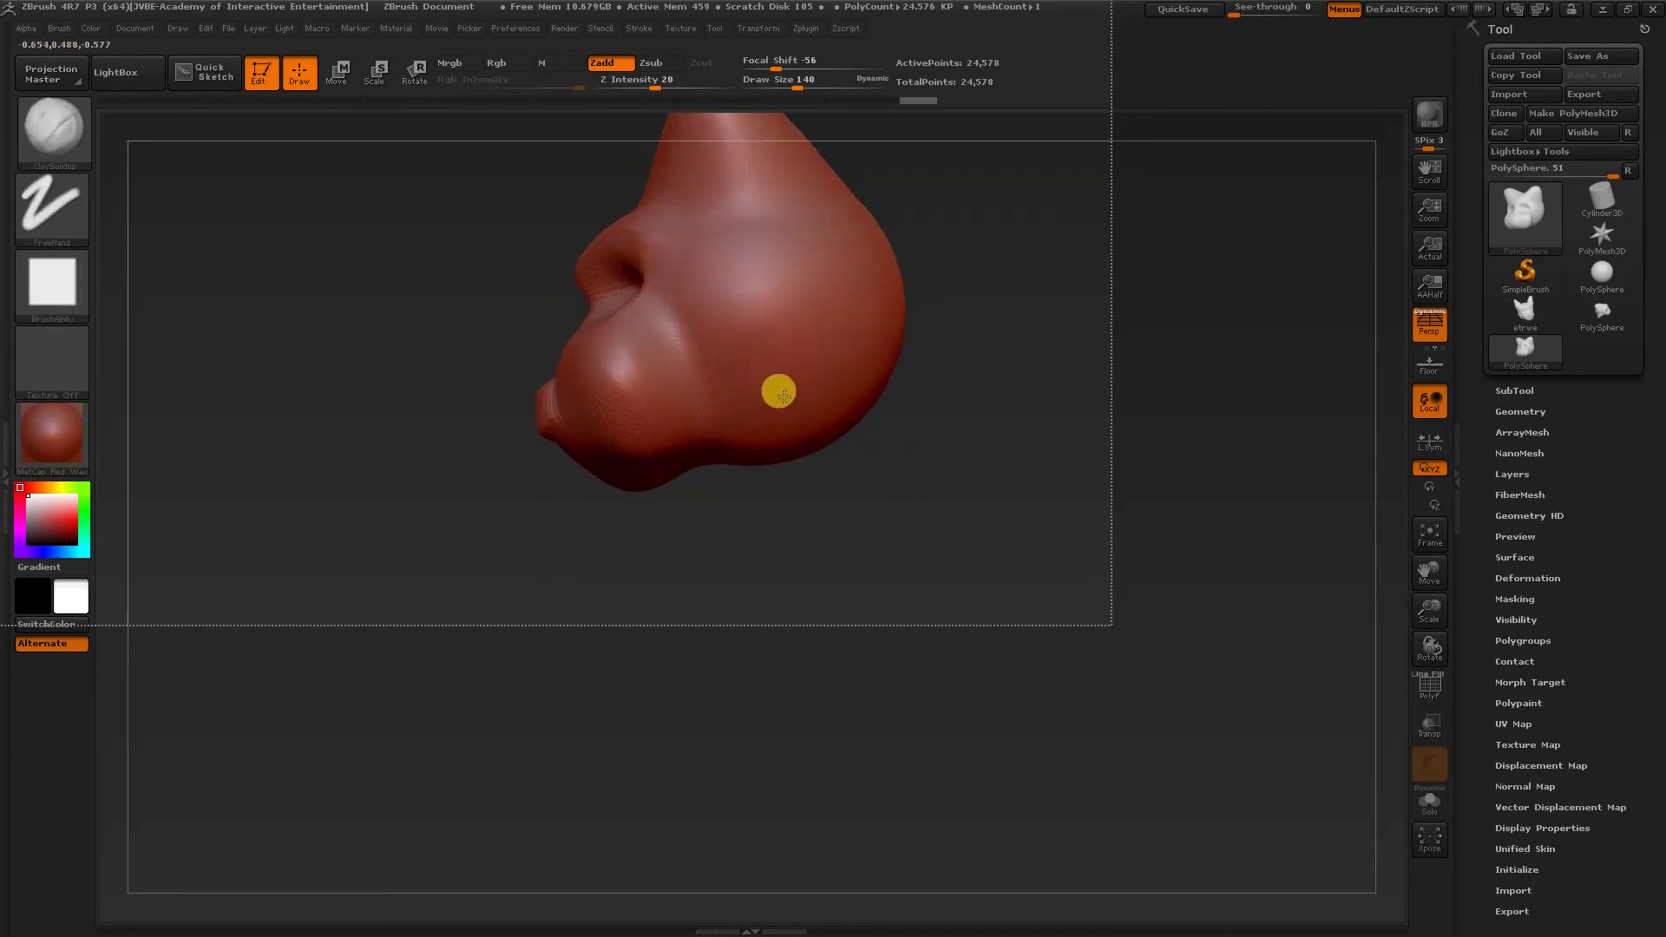
Smooth the nose surface and a hole in the head's surface.
mouse_move(599, 506)
left_mouse_down()
mouse_move(621, 506)
mouse_move(487, 531)
mouse_move(598, 514)
mouse_move(621, 491)
left_mouse_up()
left_click_drag(479, 407, 447, 398, "shift")
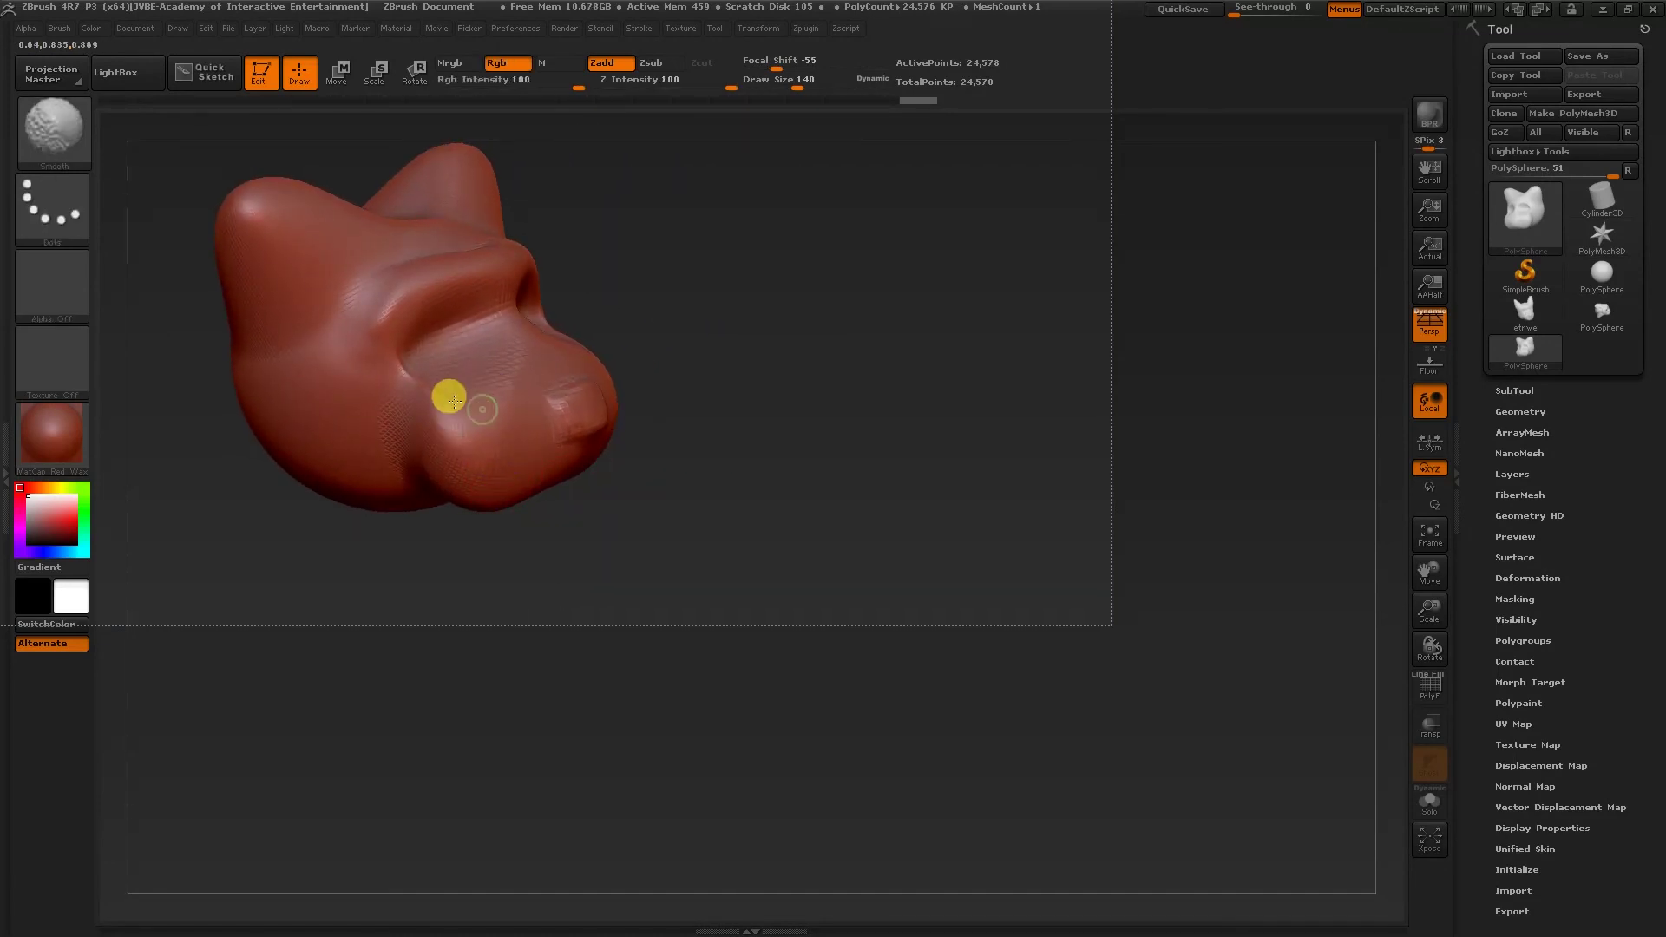
mouse_move(625, 414)
left_mouse_down()
mouse_move(665, 424)
mouse_move(743, 510)
mouse_move(755, 456)
mouse_move(715, 469)
left_mouse_up()
key("s")
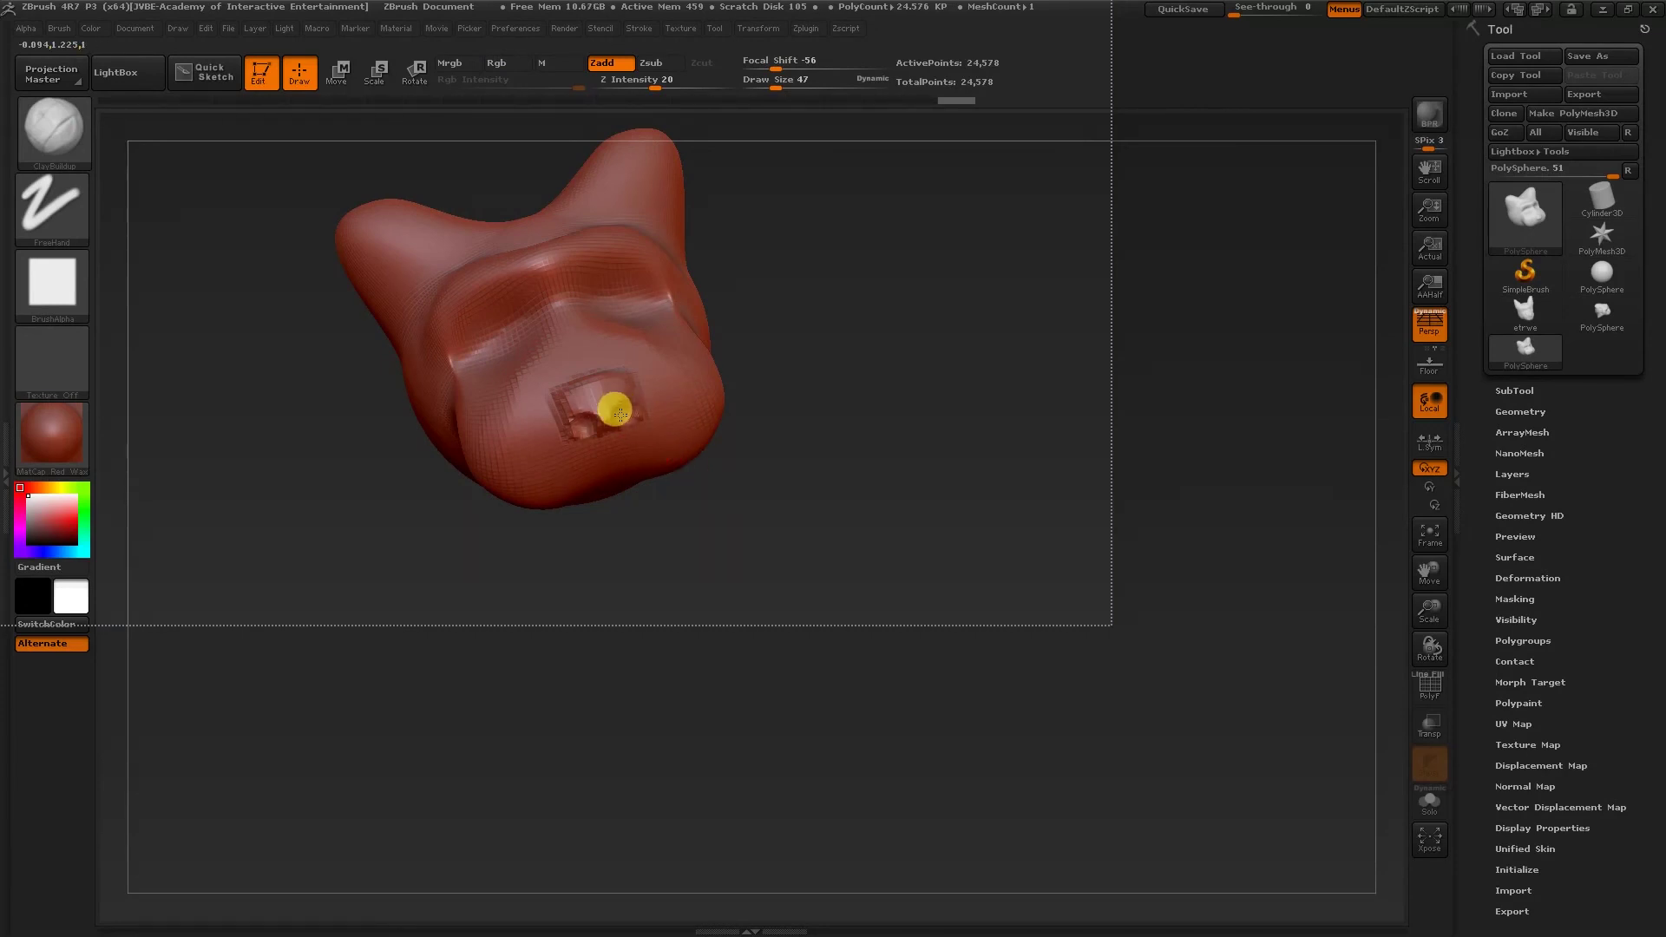
left_click_drag(629, 409, 597, 372, "shift")
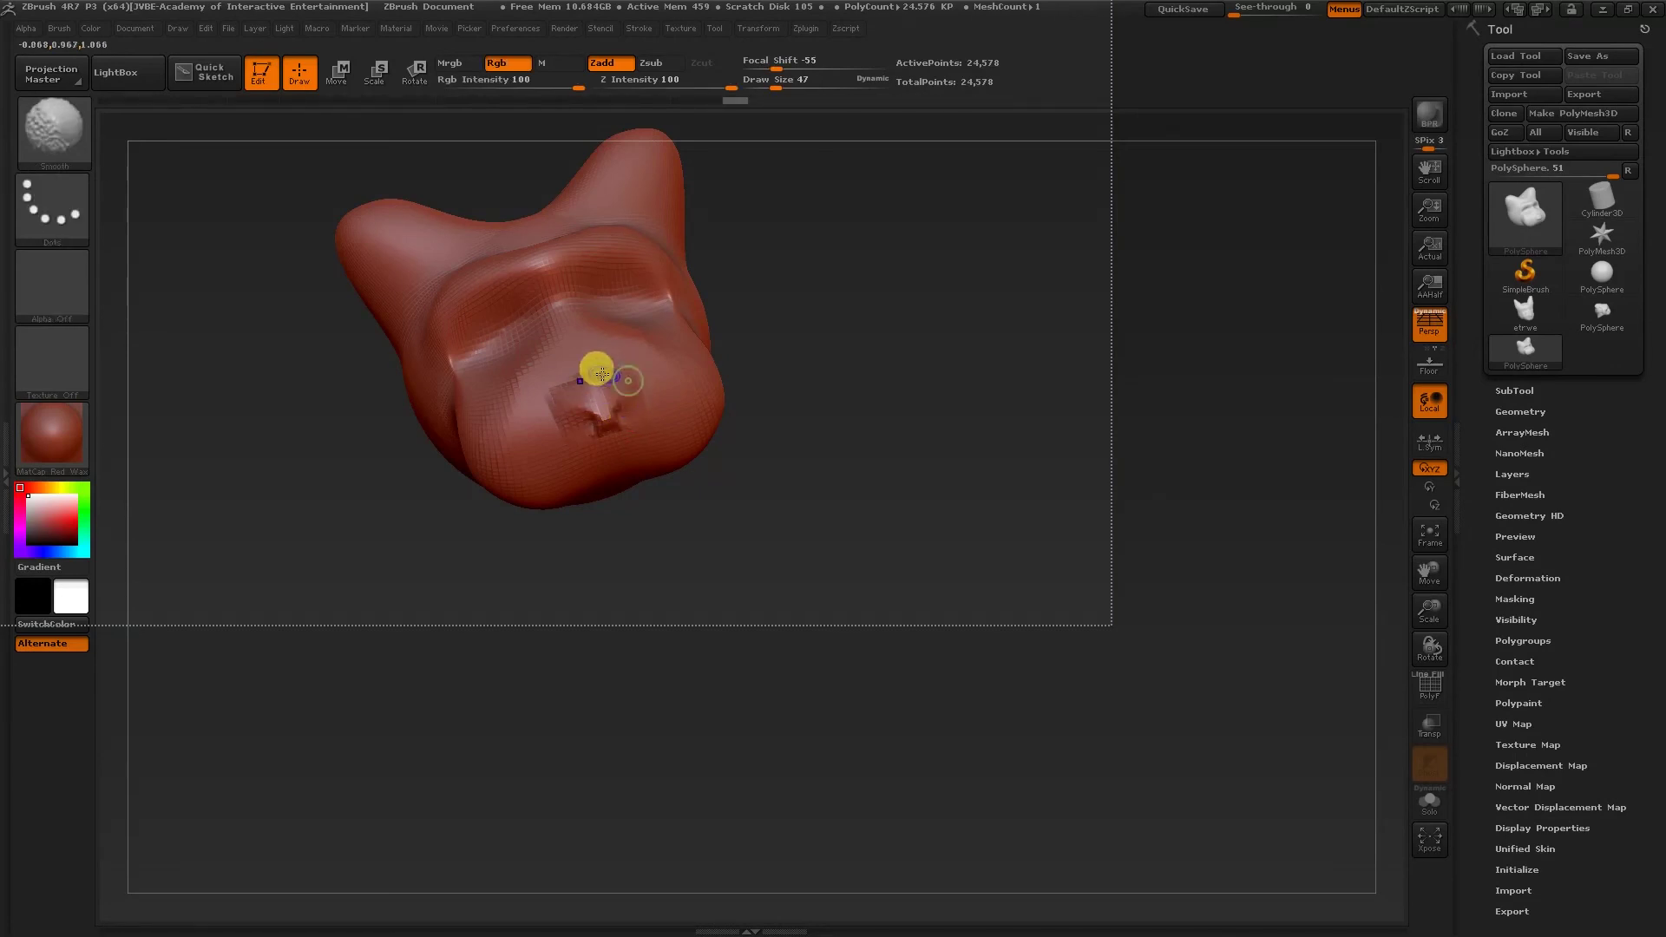
Inspect the brow ridge from several angles while Shift-smoothing.
left_click_drag(781, 439, 741, 431)
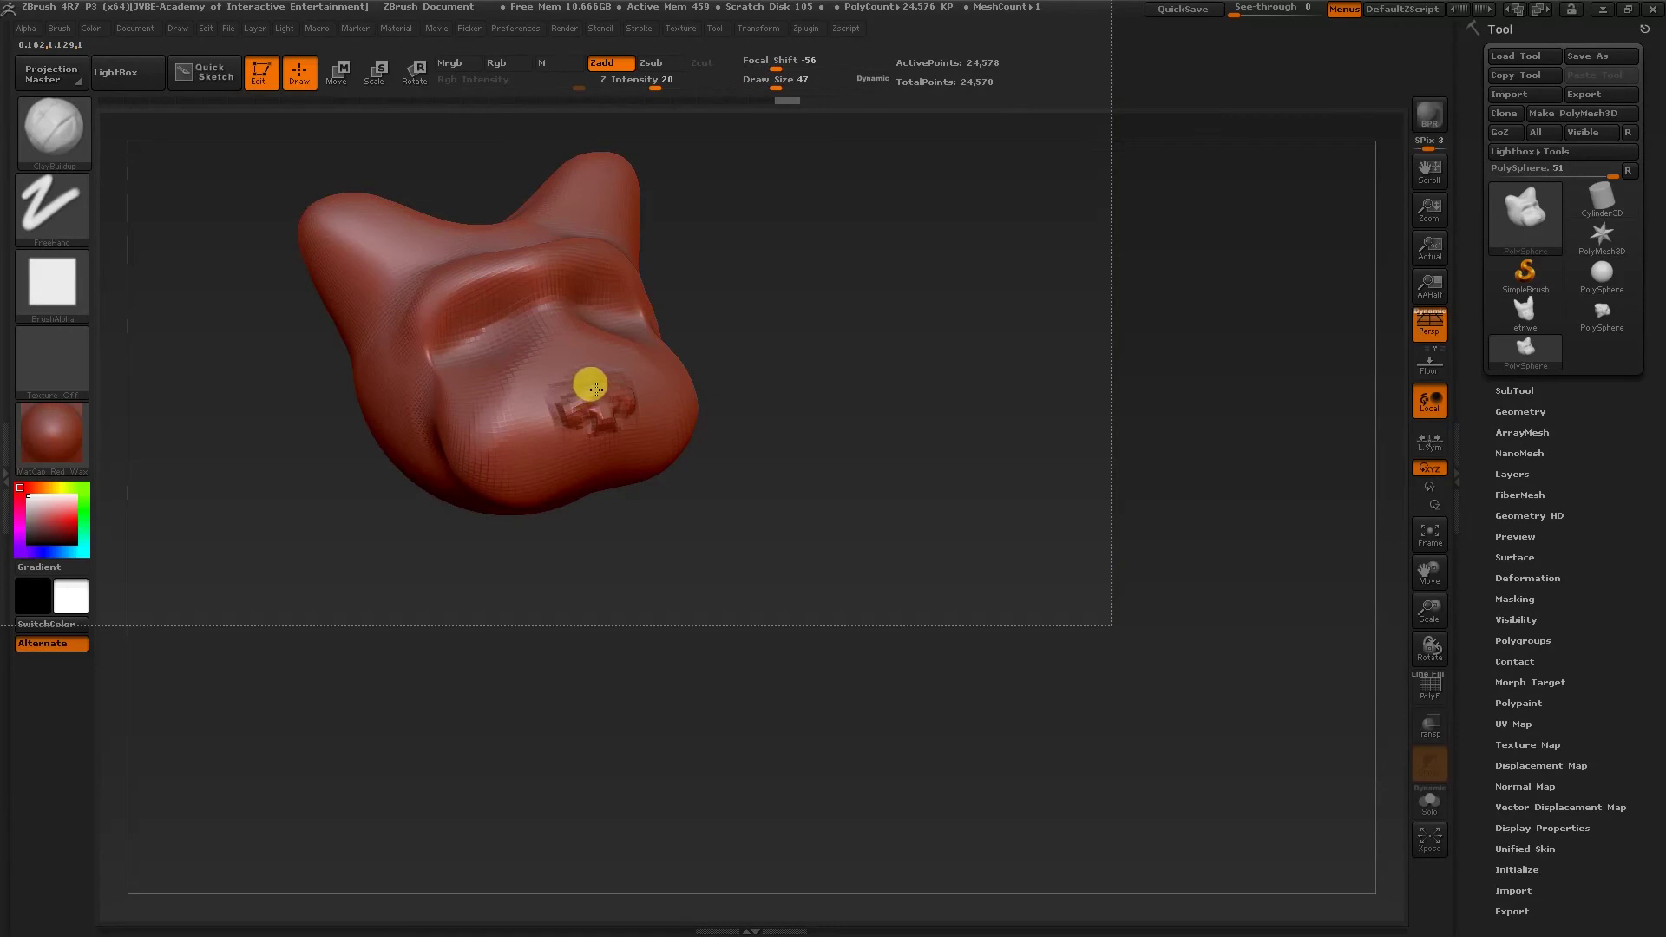
left_click_drag(729, 440, 664, 217)
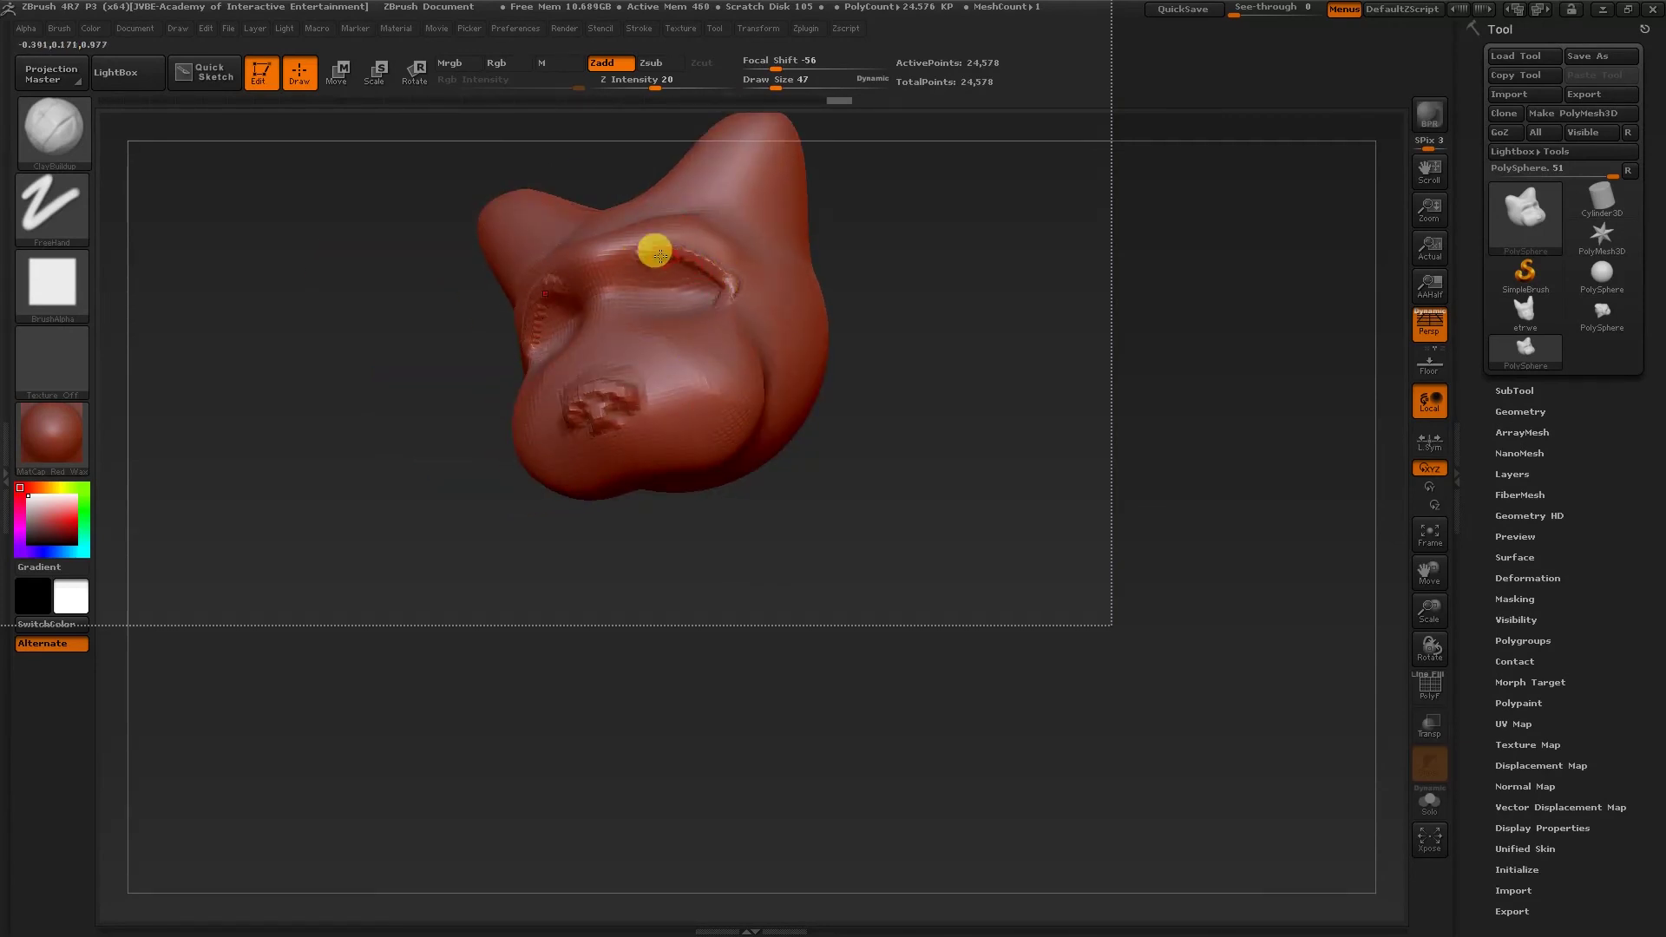
left_click_drag(724, 297, 908, 349)
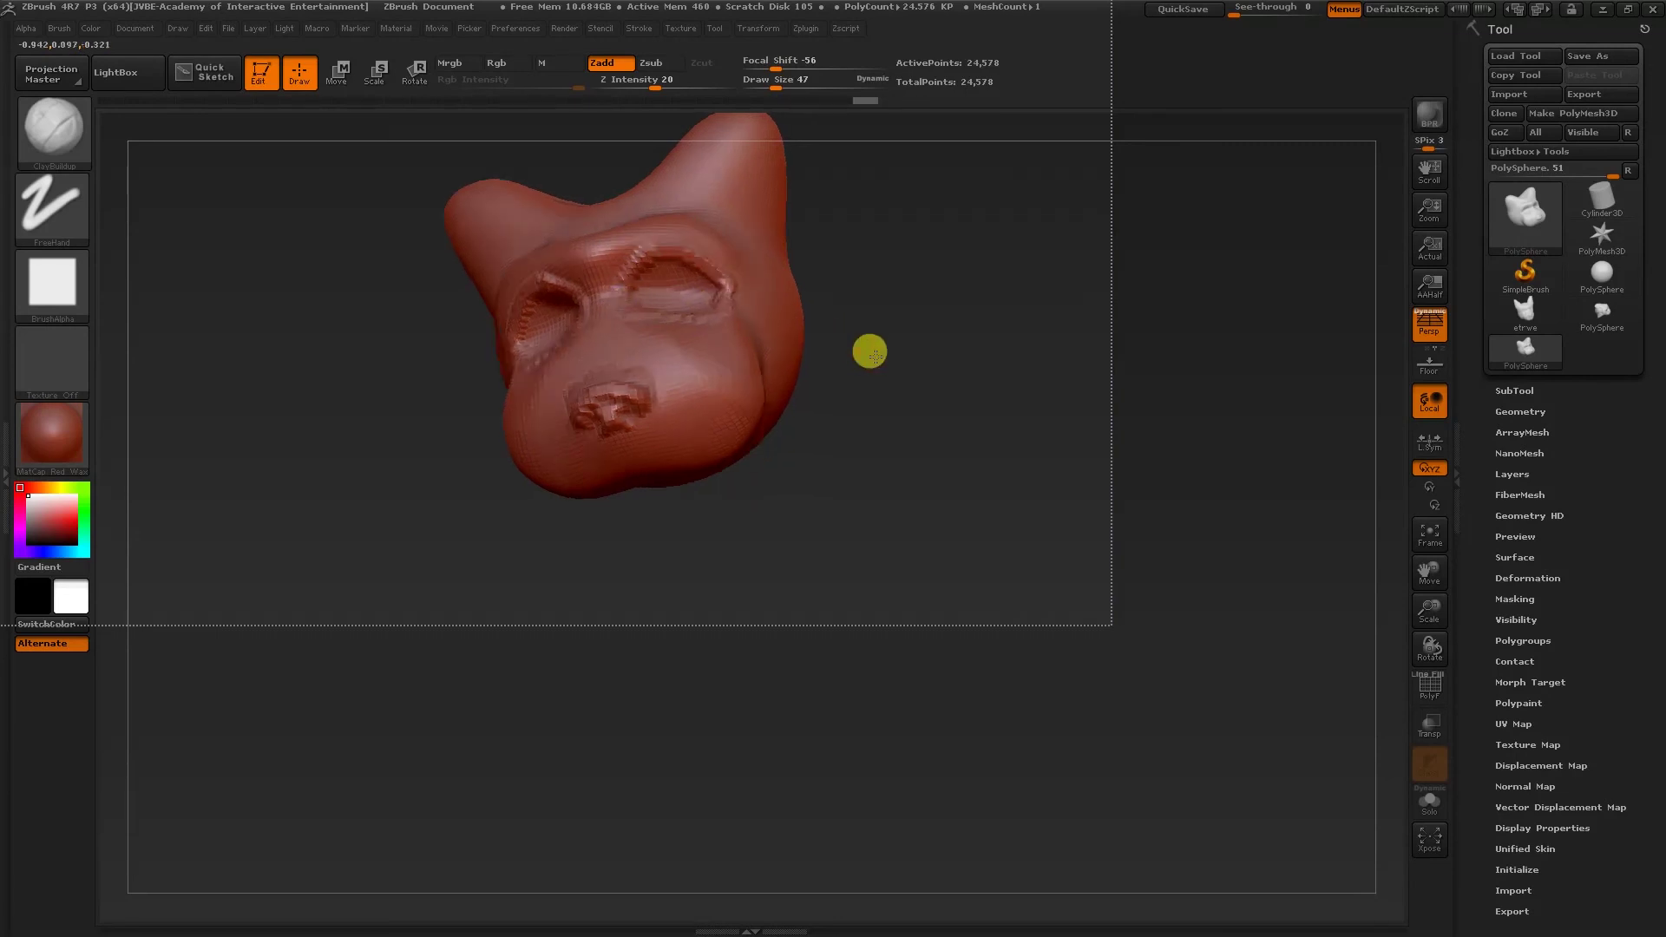
key("shift")
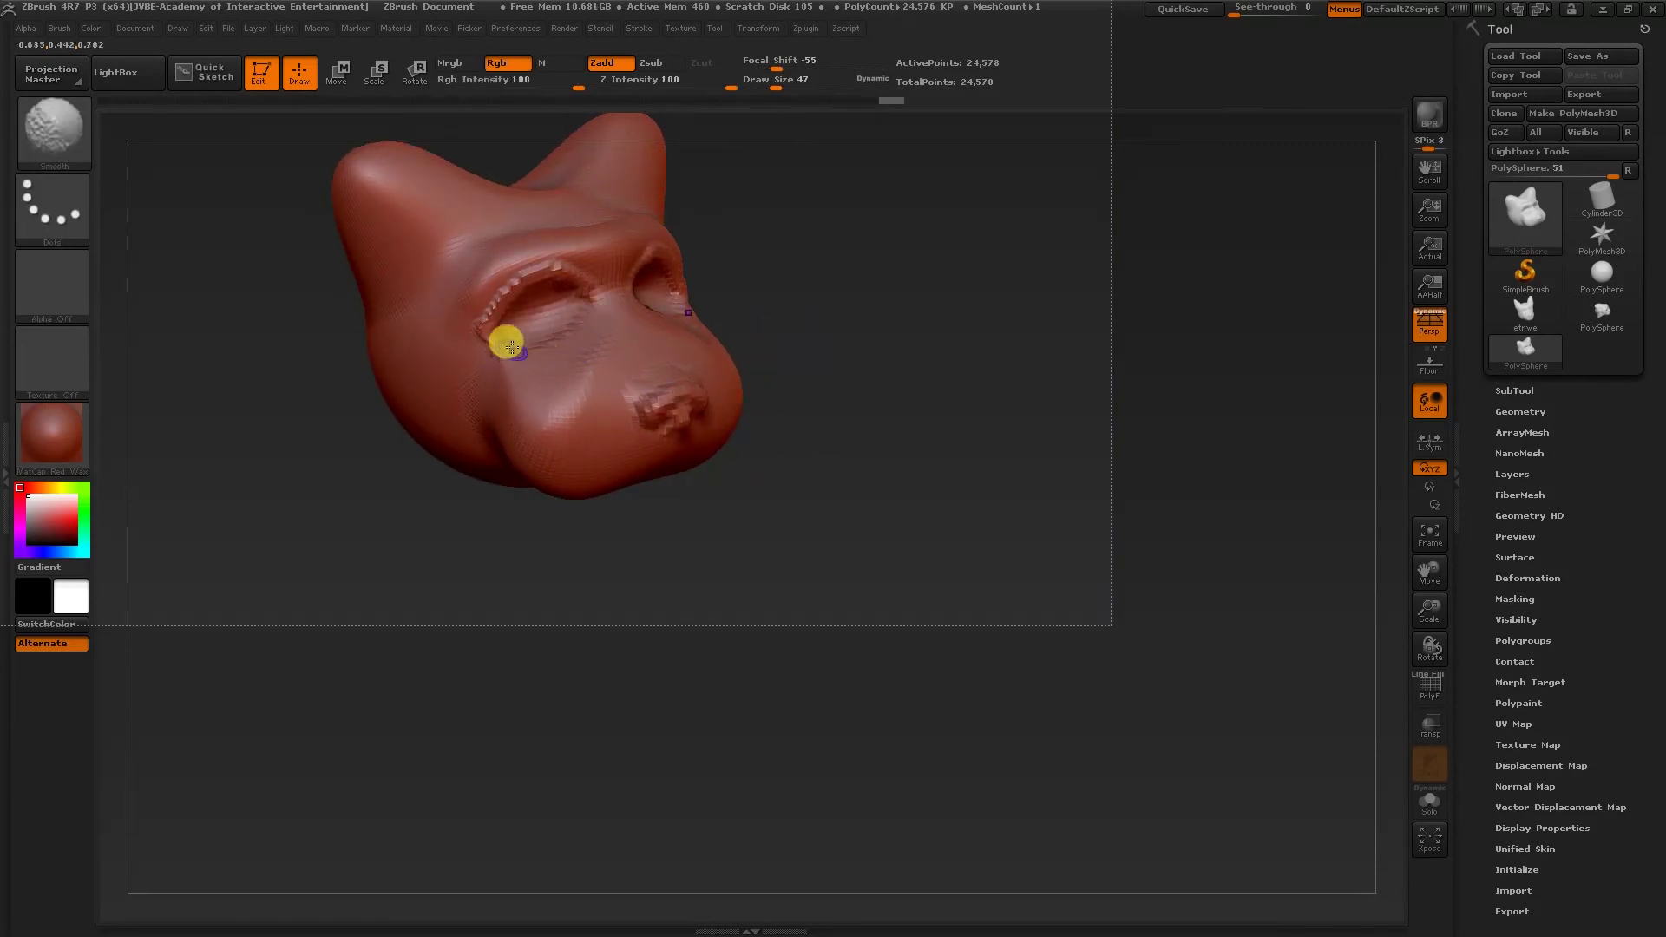
left_click_drag(781, 429, 812, 384)
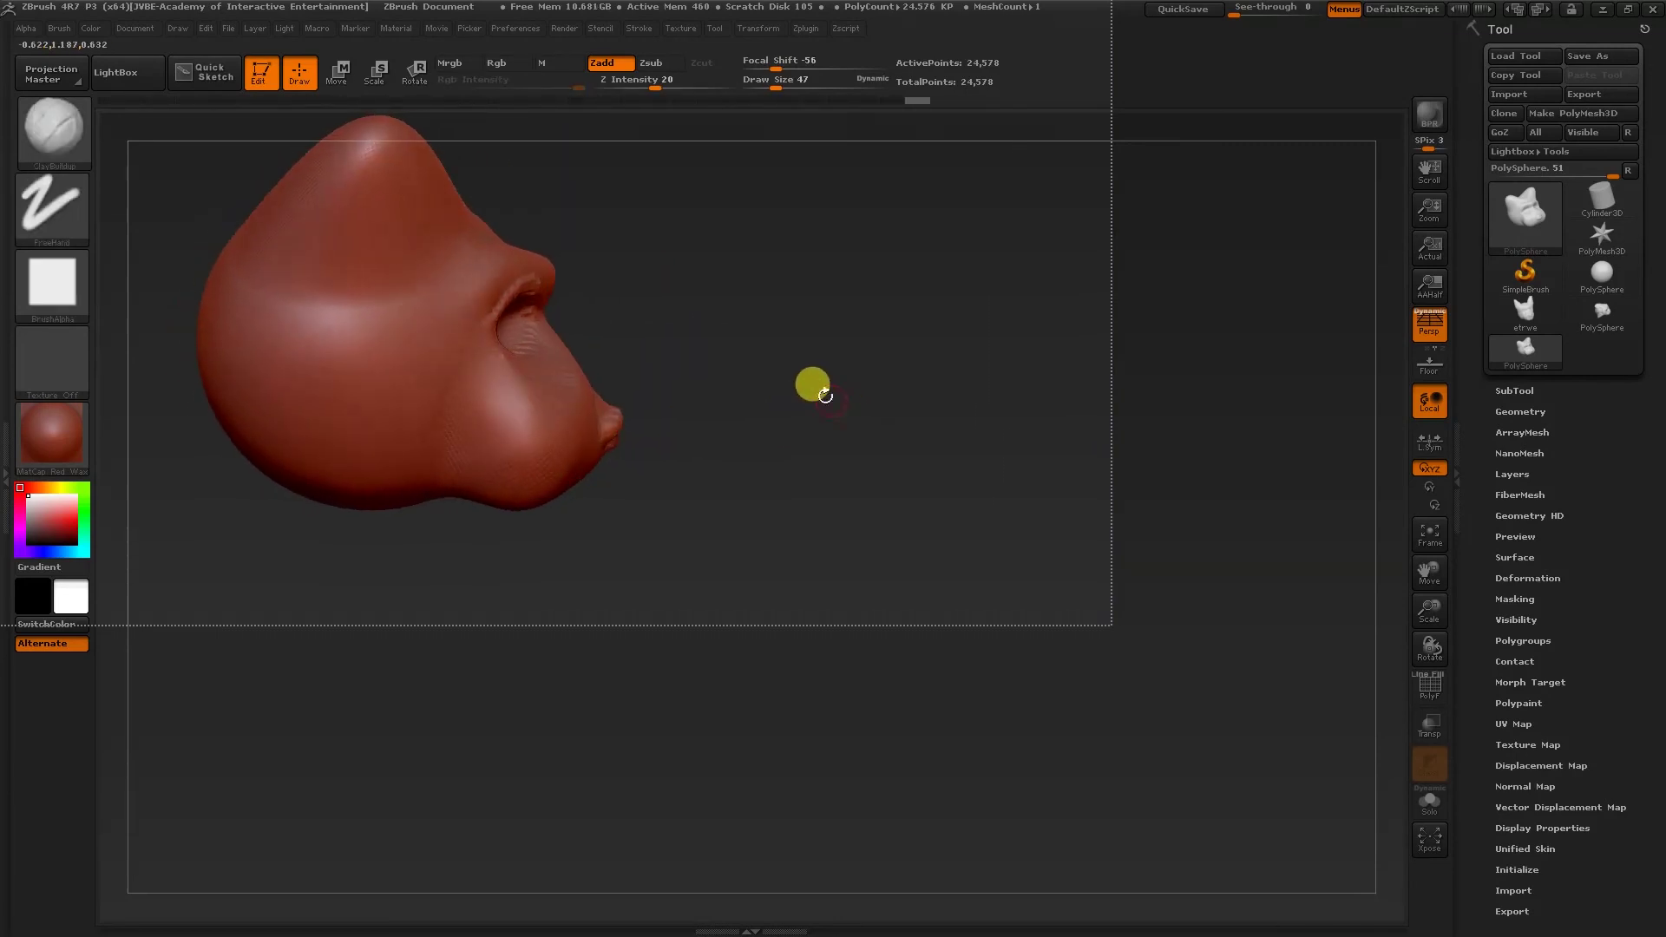
Switch to the Move brush and enlarge its draw size substantially.
left_click(78, 150)
left_click(389, 155)
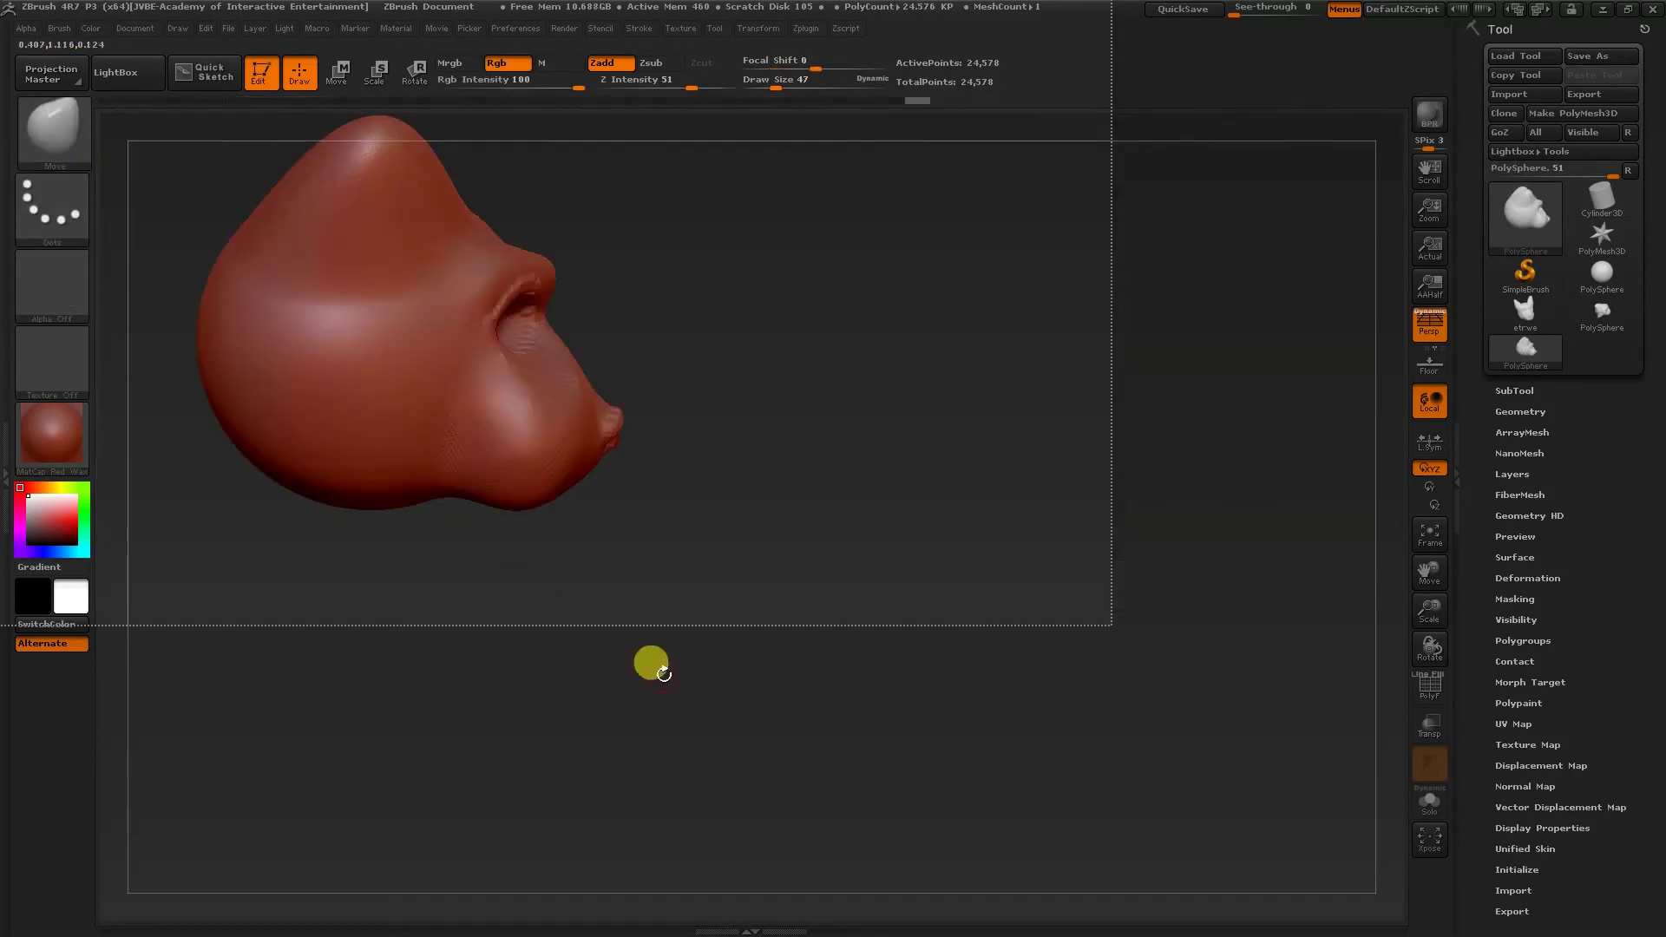
key("s")
left_click_drag(737, 634, 763, 629)
left_click_drag(838, 494, 560, 508)
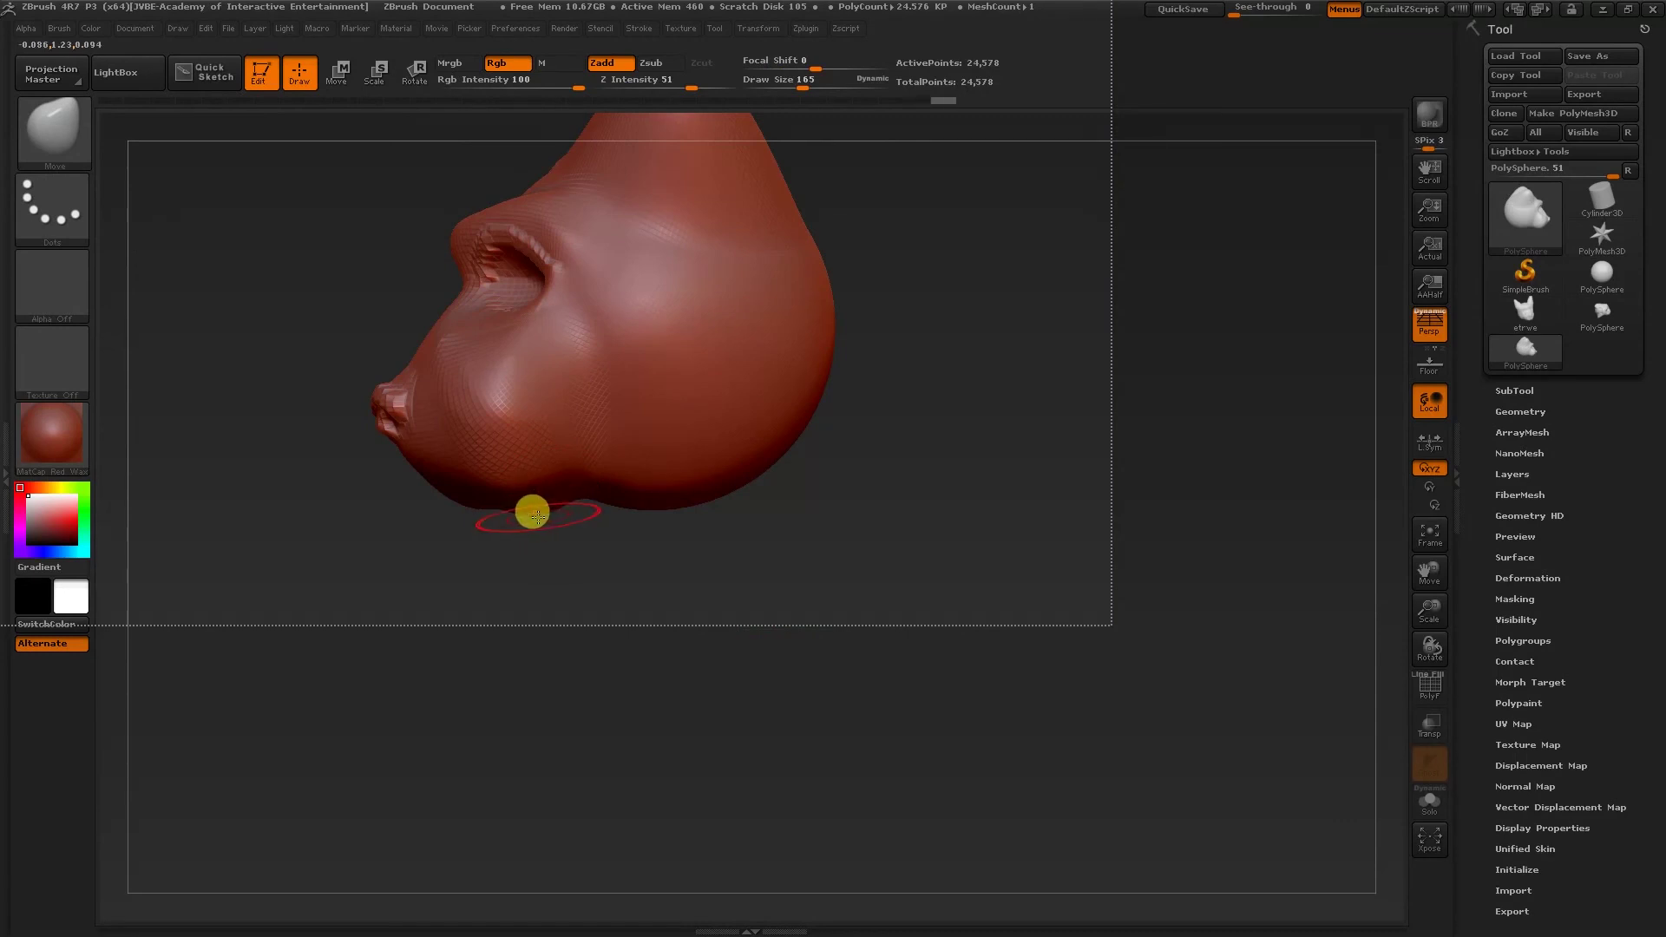
key("s")
mouse_move(525, 540)
left_mouse_down()
mouse_move(532, 511)
mouse_move(530, 526)
mouse_move(677, 531)
mouse_move(690, 472)
mouse_move(783, 460)
mouse_move(769, 455)
left_mouse_up()
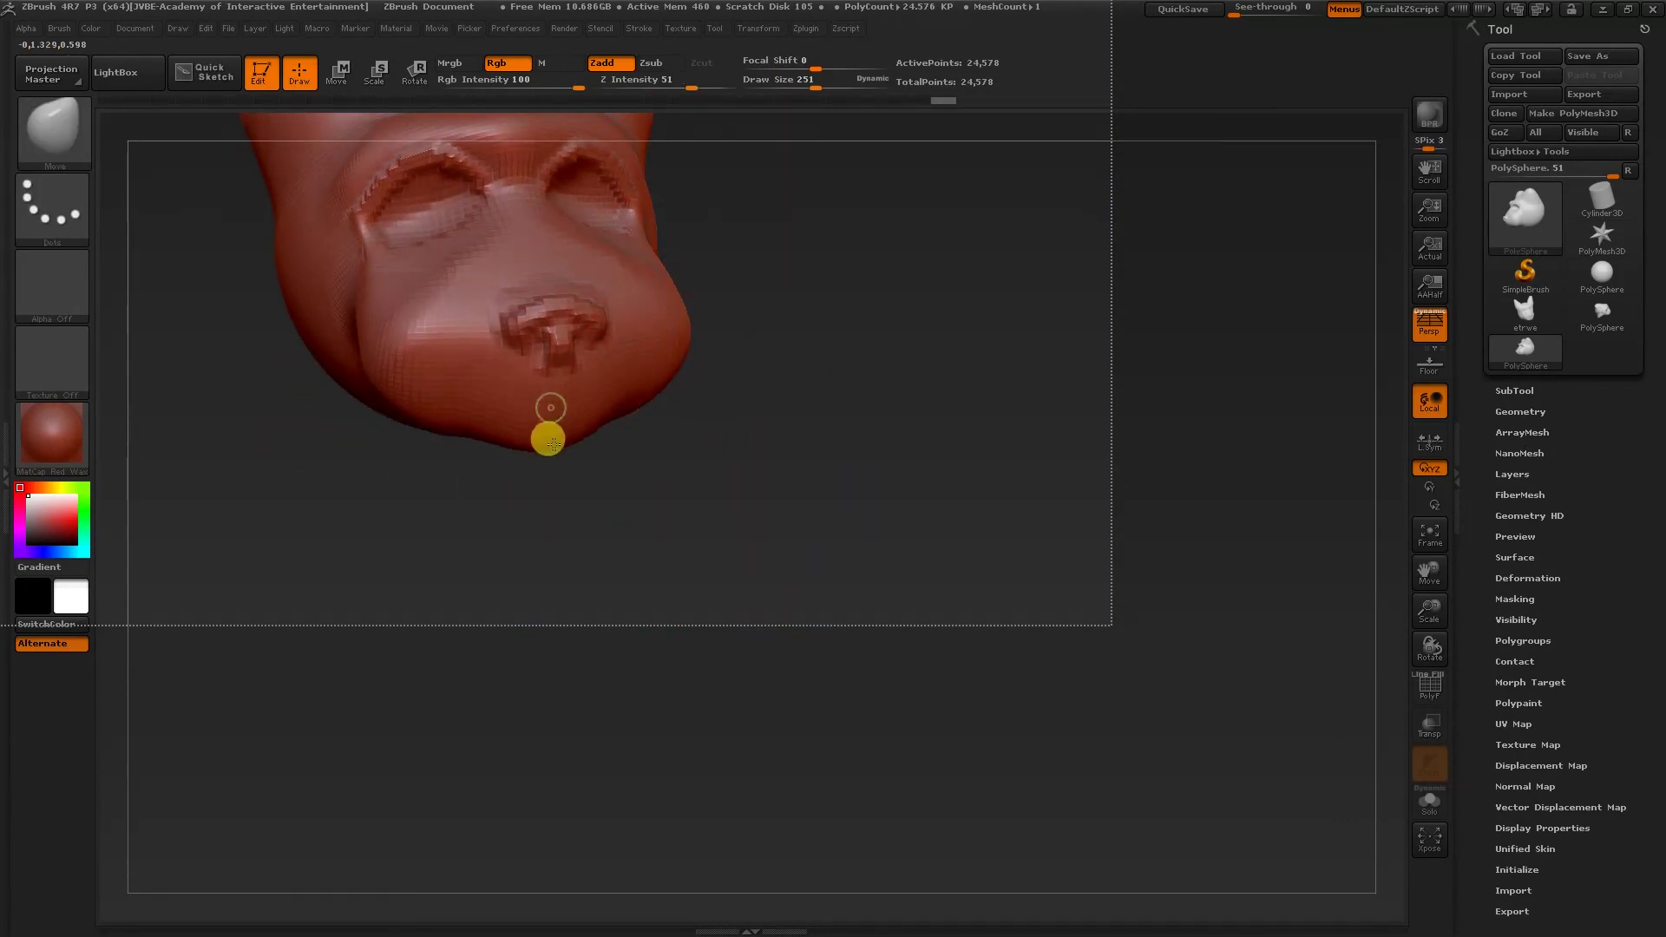
Pull both ears upward into tall points, checking them from several angles.
mouse_move(733, 447)
left_mouse_down("shift")
mouse_move(747, 450)
mouse_move(732, 417)
mouse_move(666, 439)
mouse_move(774, 421)
mouse_move(692, 536)
mouse_move(764, 473)
left_mouse_up("shift")
mouse_move(633, 258)
left_mouse_down()
mouse_move(648, 175)
mouse_move(602, 130)
left_mouse_up()
mouse_move(665, 308)
left_mouse_down()
mouse_move(755, 360)
mouse_move(722, 355)
left_mouse_up()
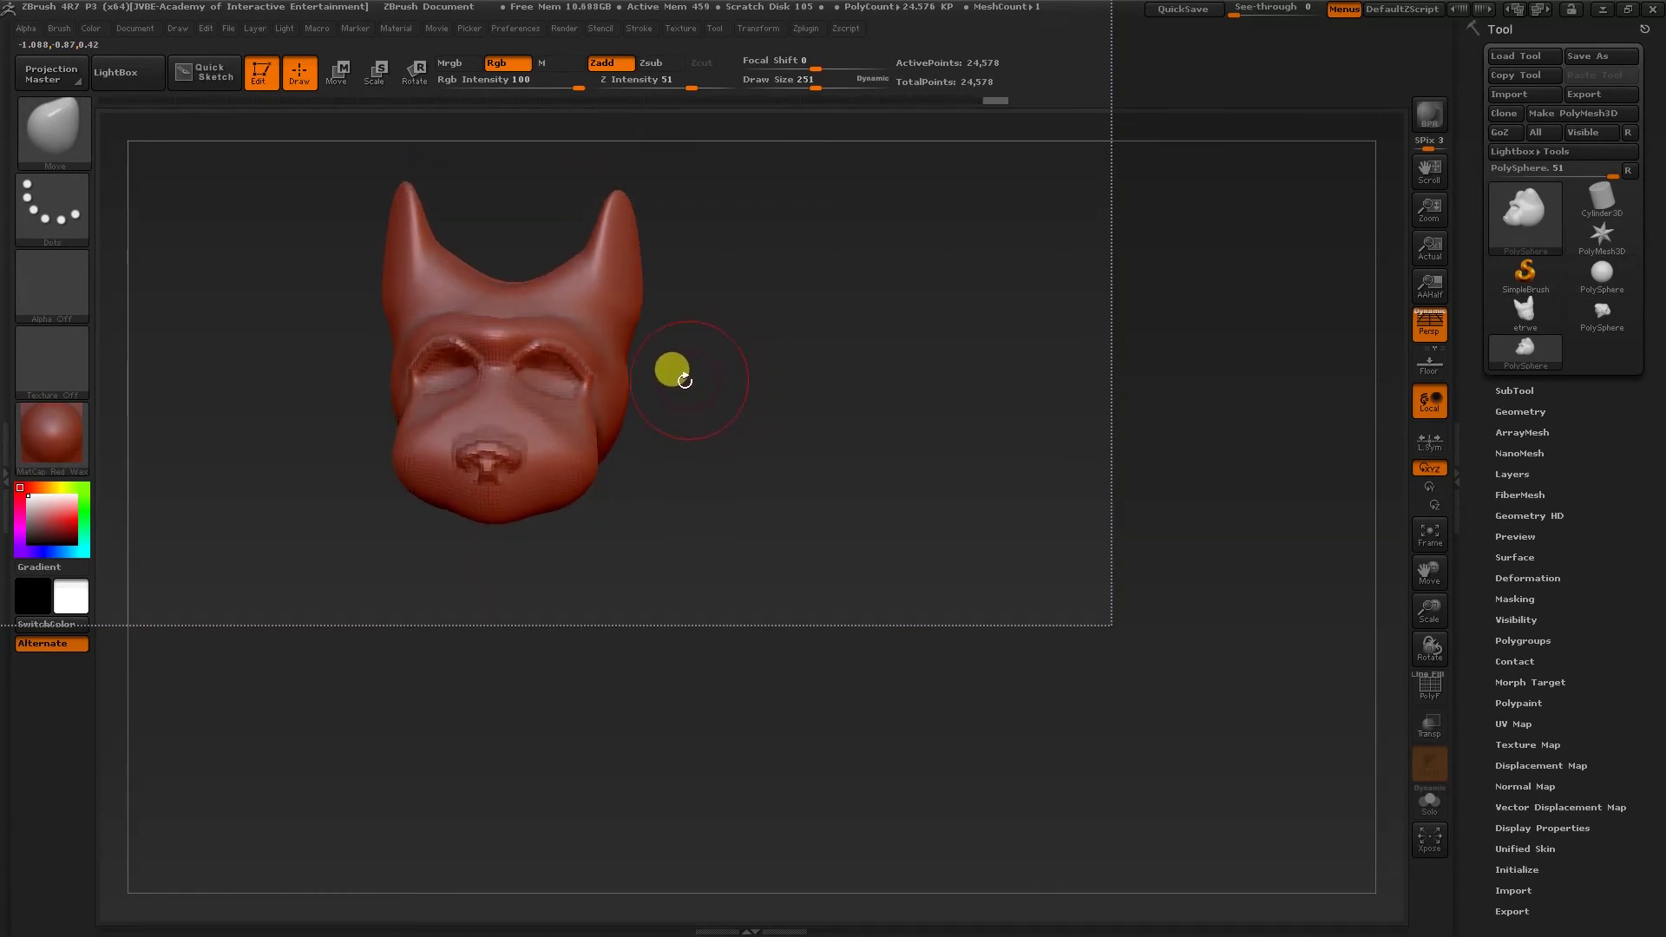
left_click_drag(732, 436, 545, 308)
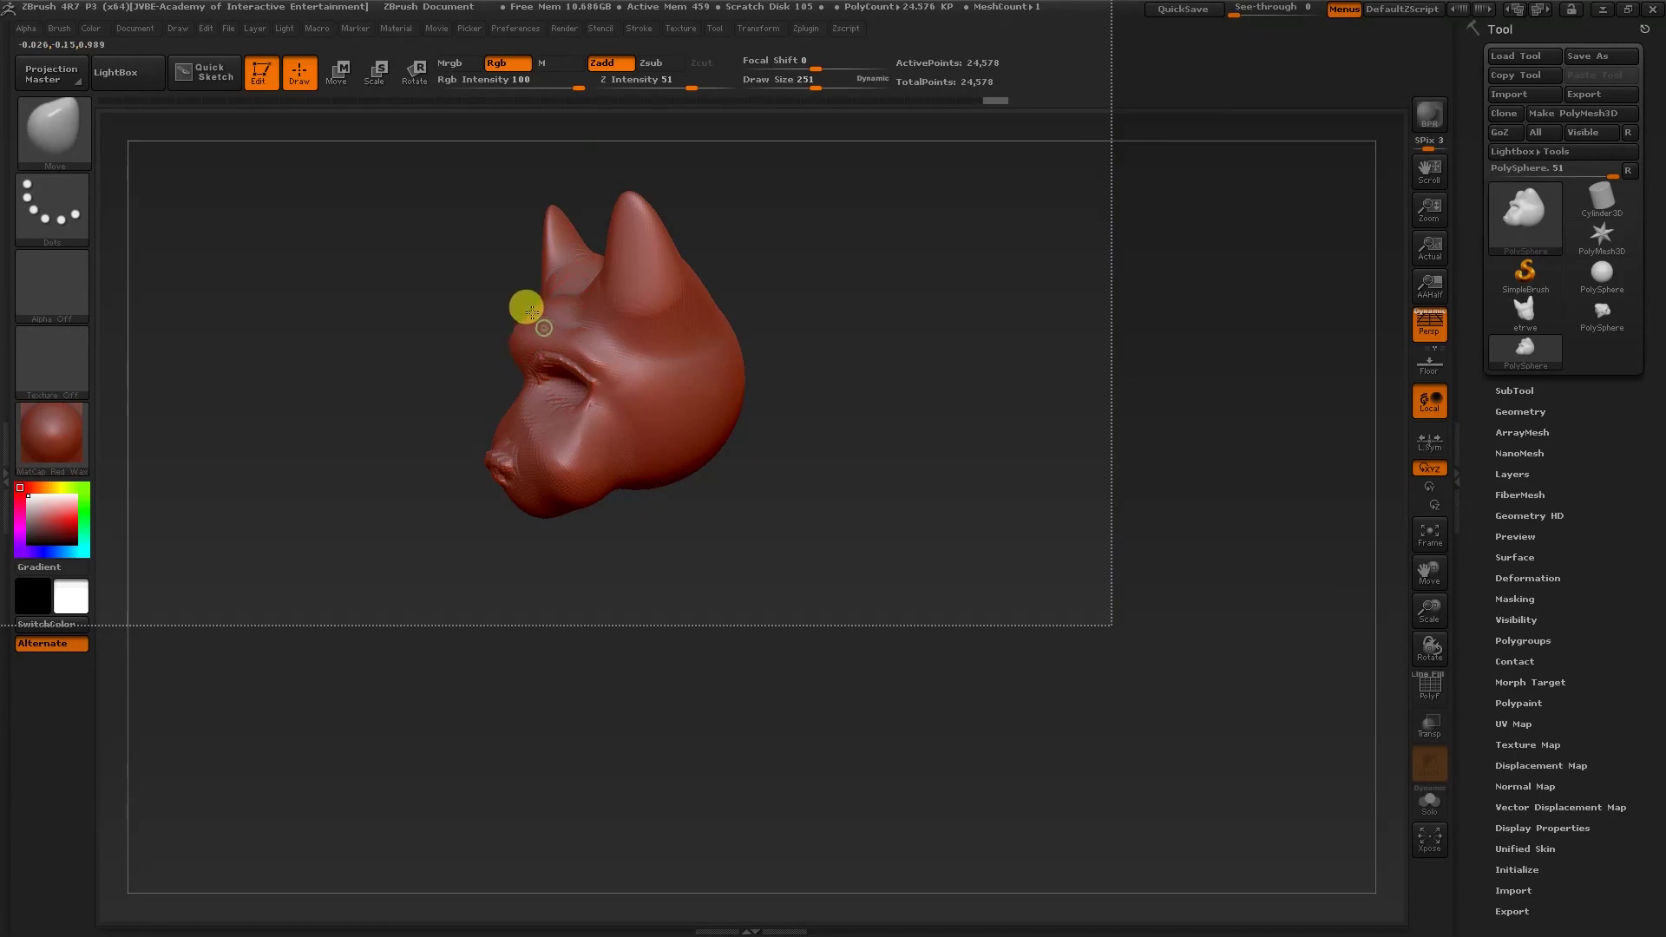
left_click_drag(429, 353, 562, 326)
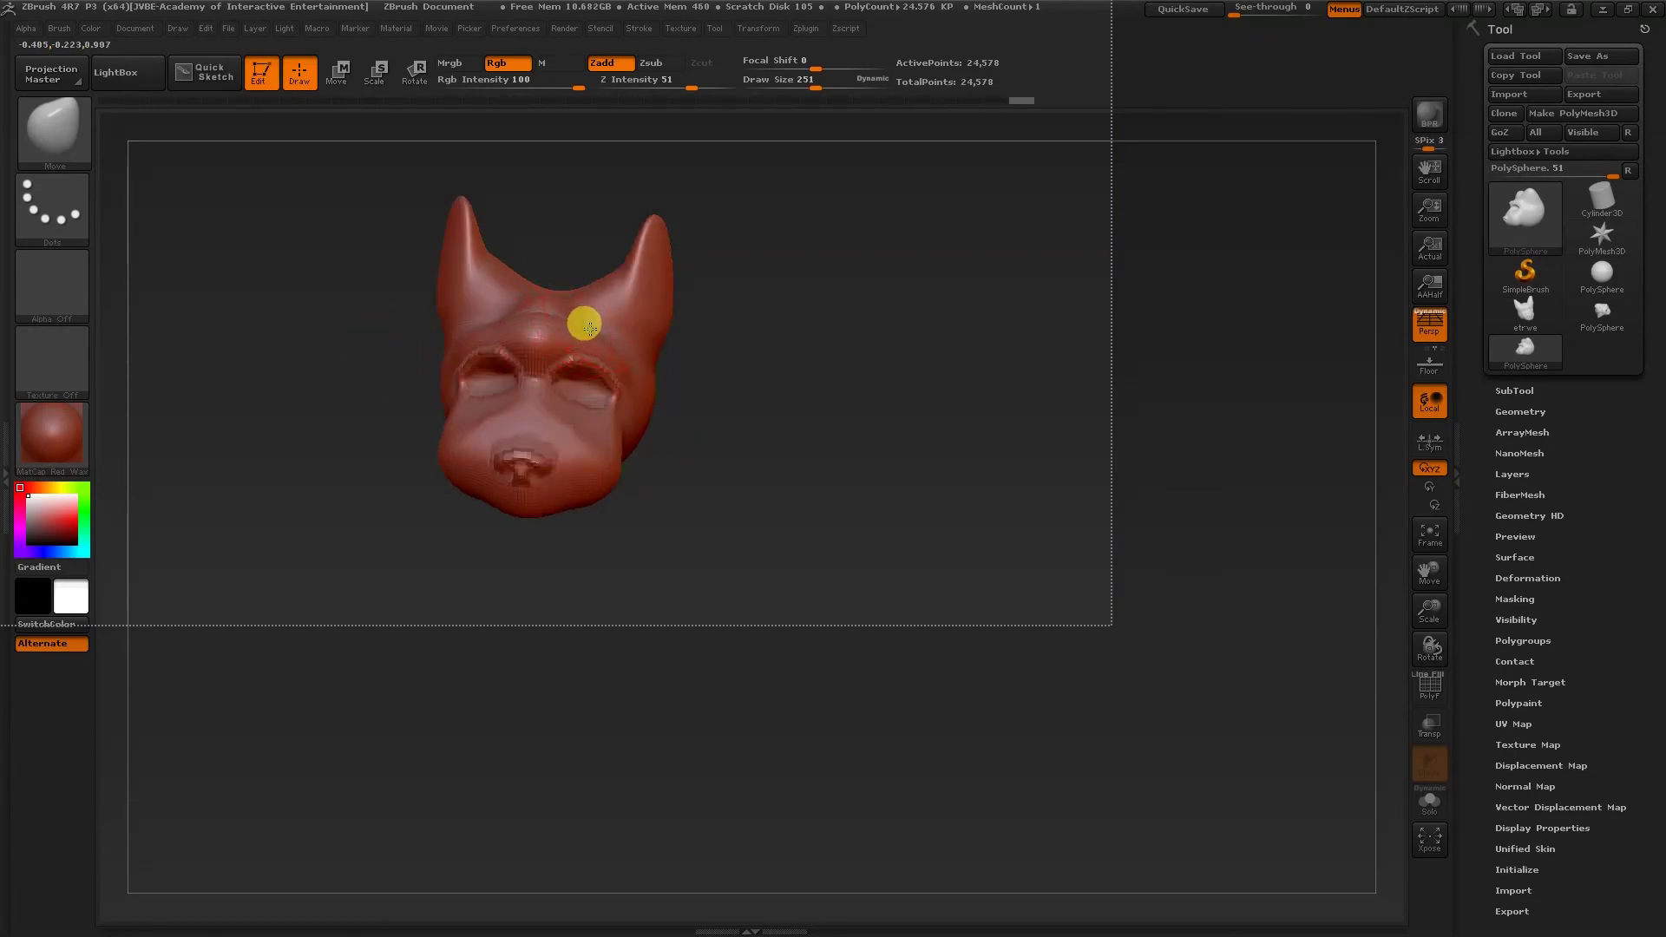
mouse_move(740, 449)
left_mouse_down()
mouse_move(695, 495)
mouse_move(843, 469)
mouse_move(796, 471)
left_mouse_up()
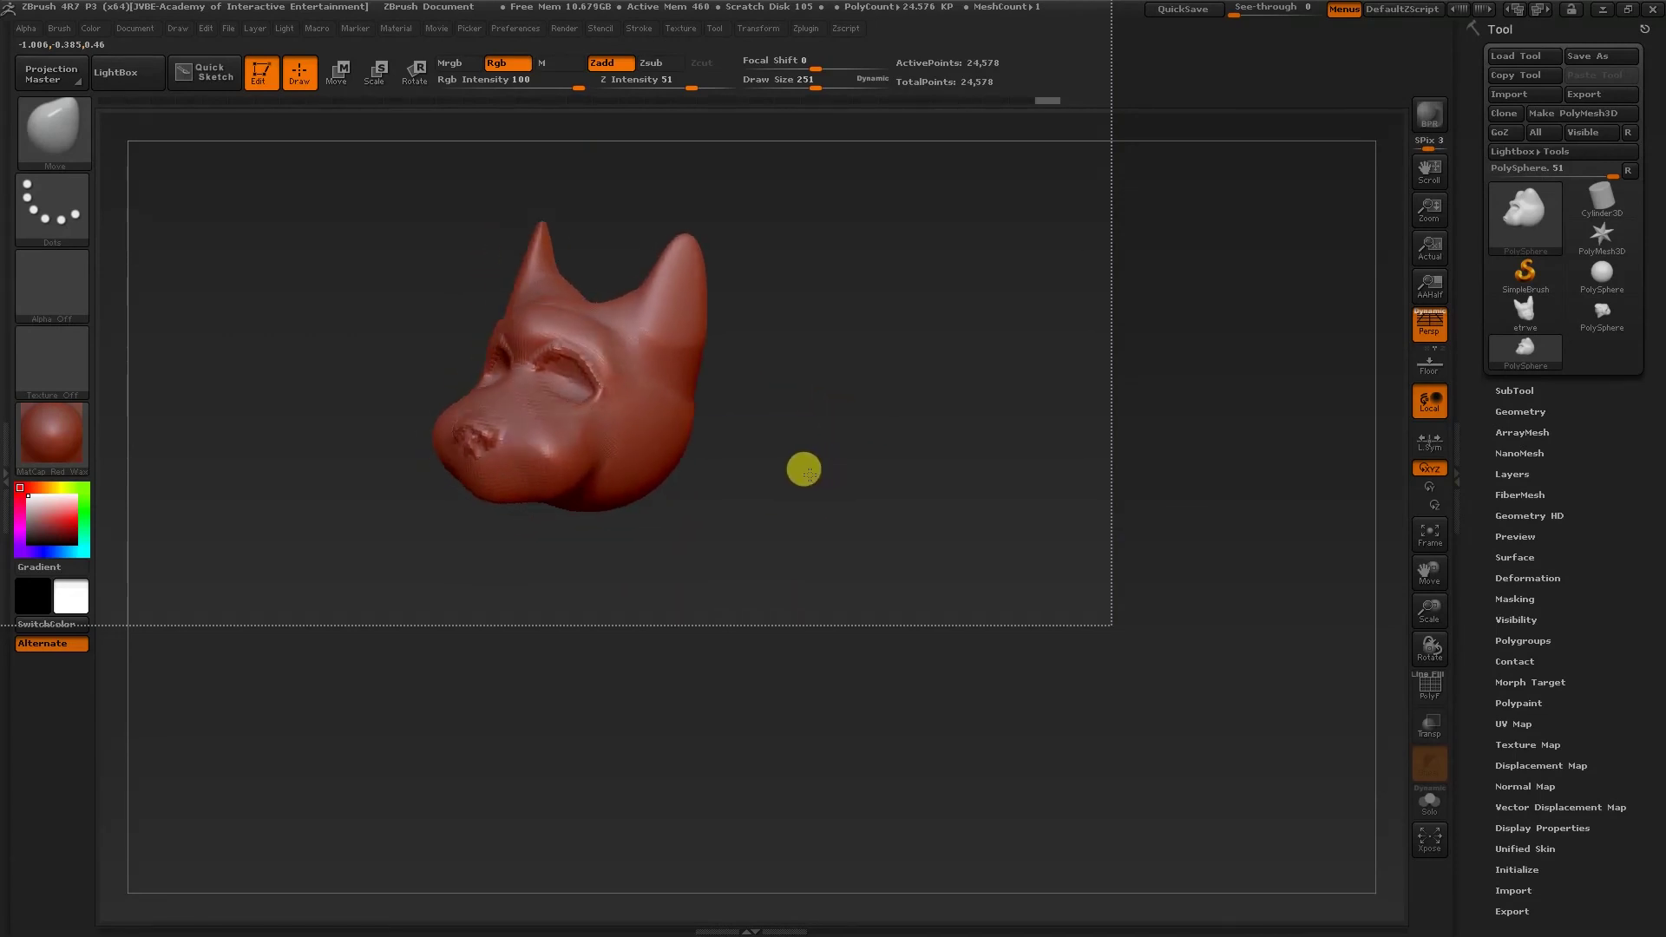
Reduce the brush size and fill out the muzzle and jaw from side and front.
key("s")
left_click(724, 492)
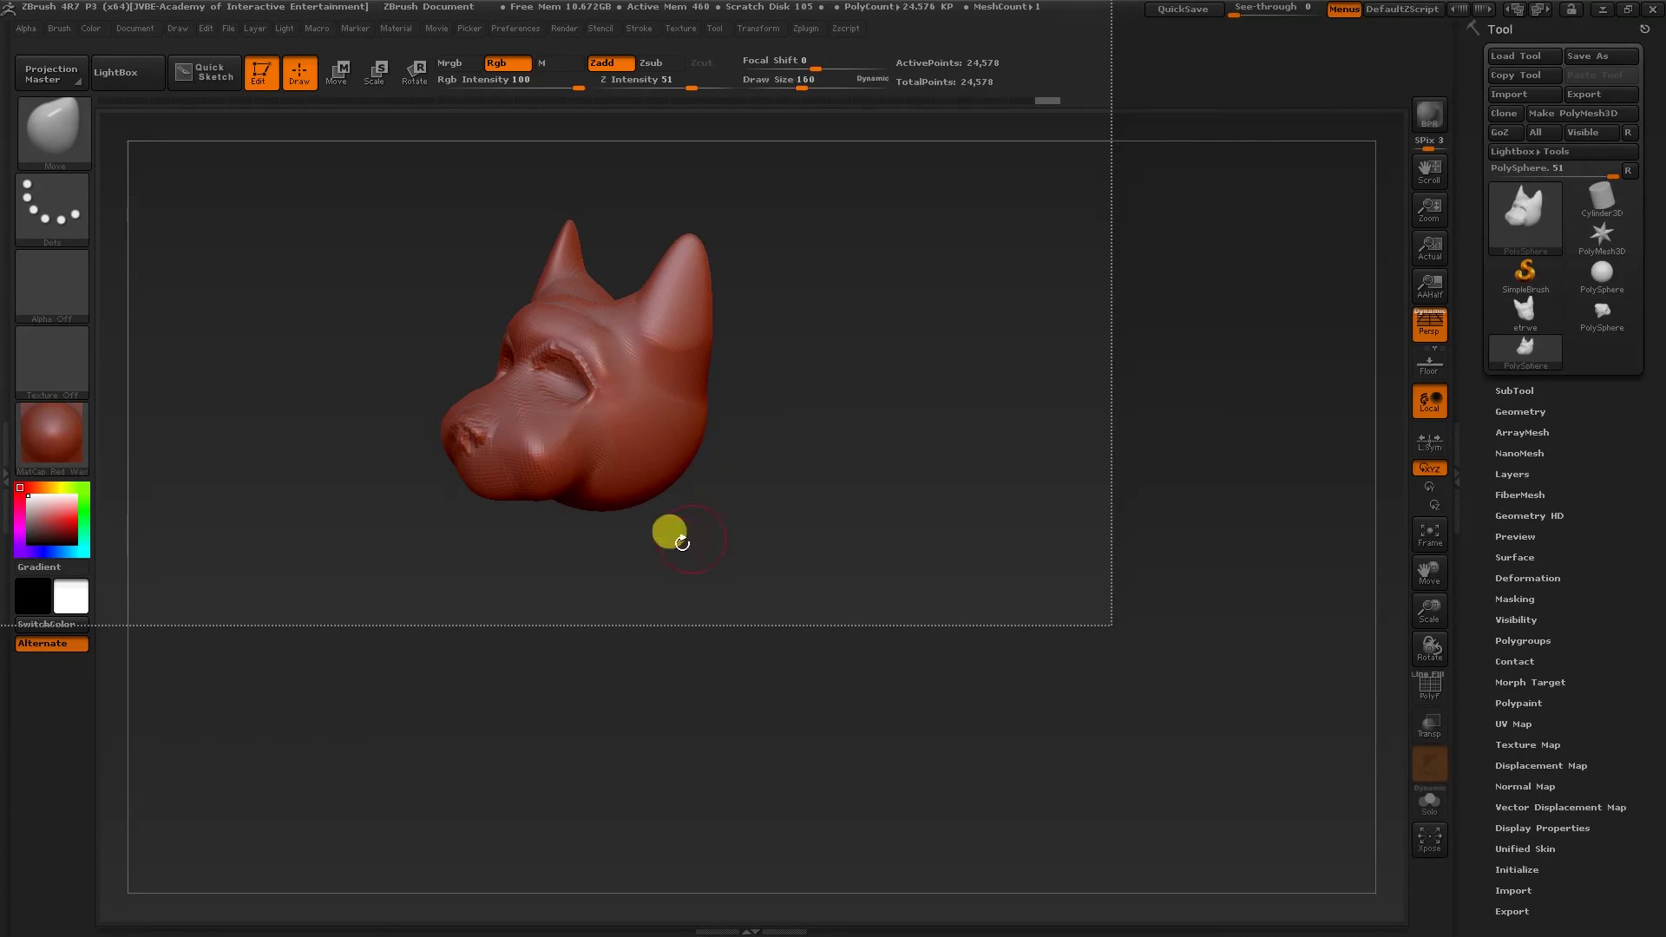
left_click_drag(670, 531, 506, 487)
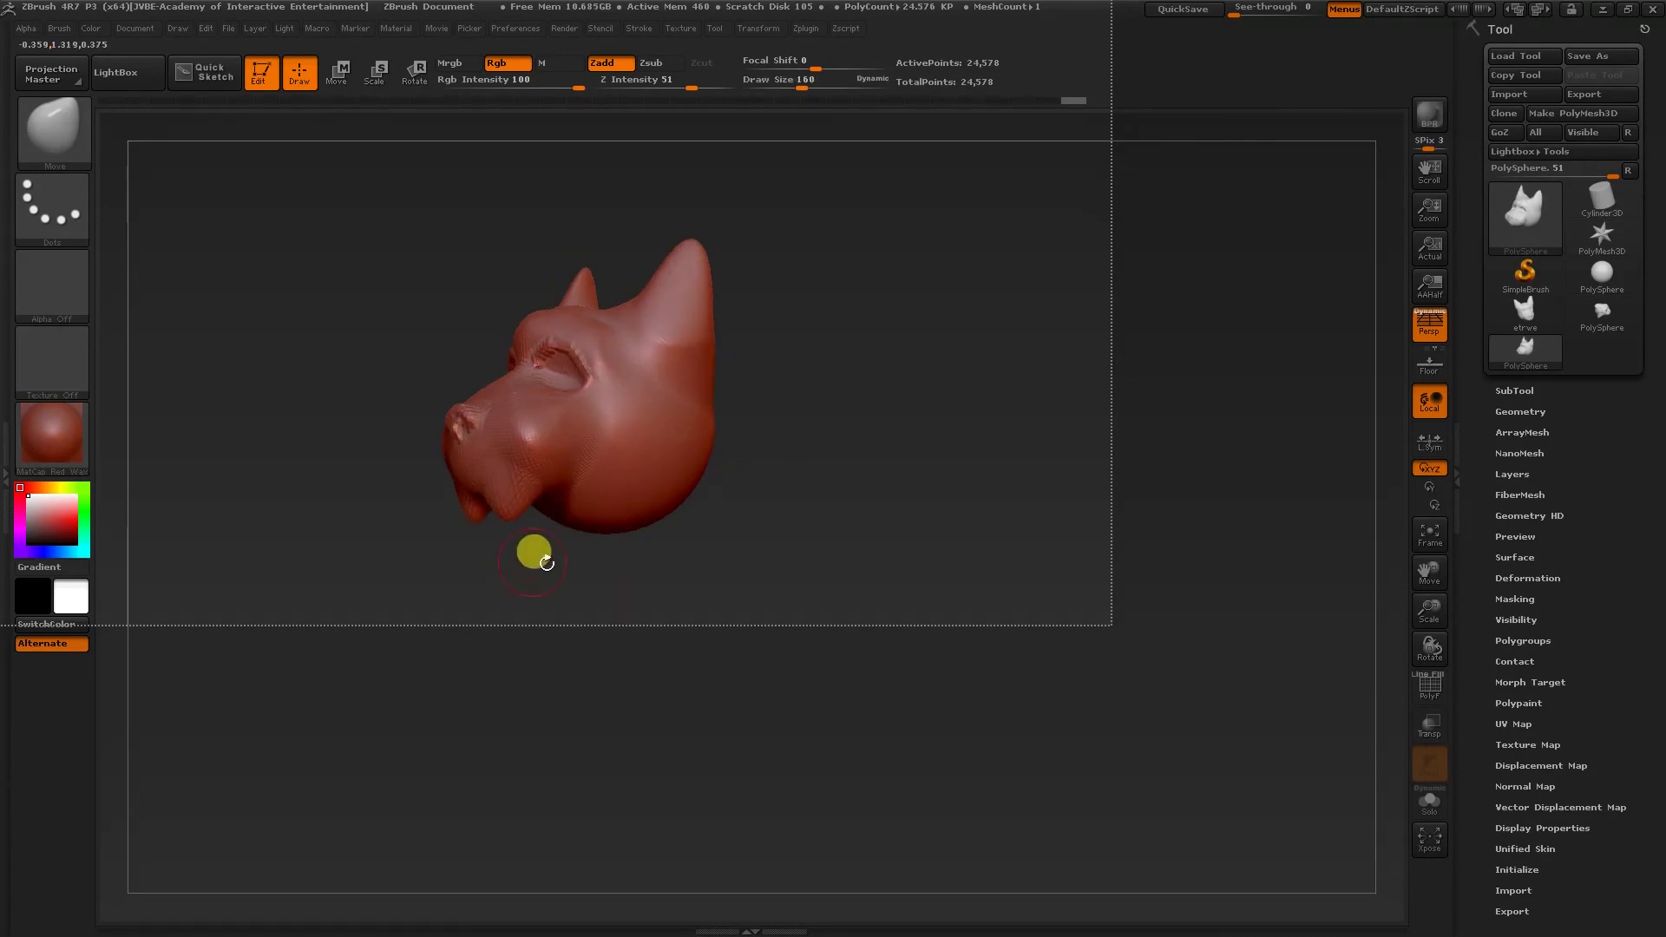
left_click_drag(544, 562, 736, 482)
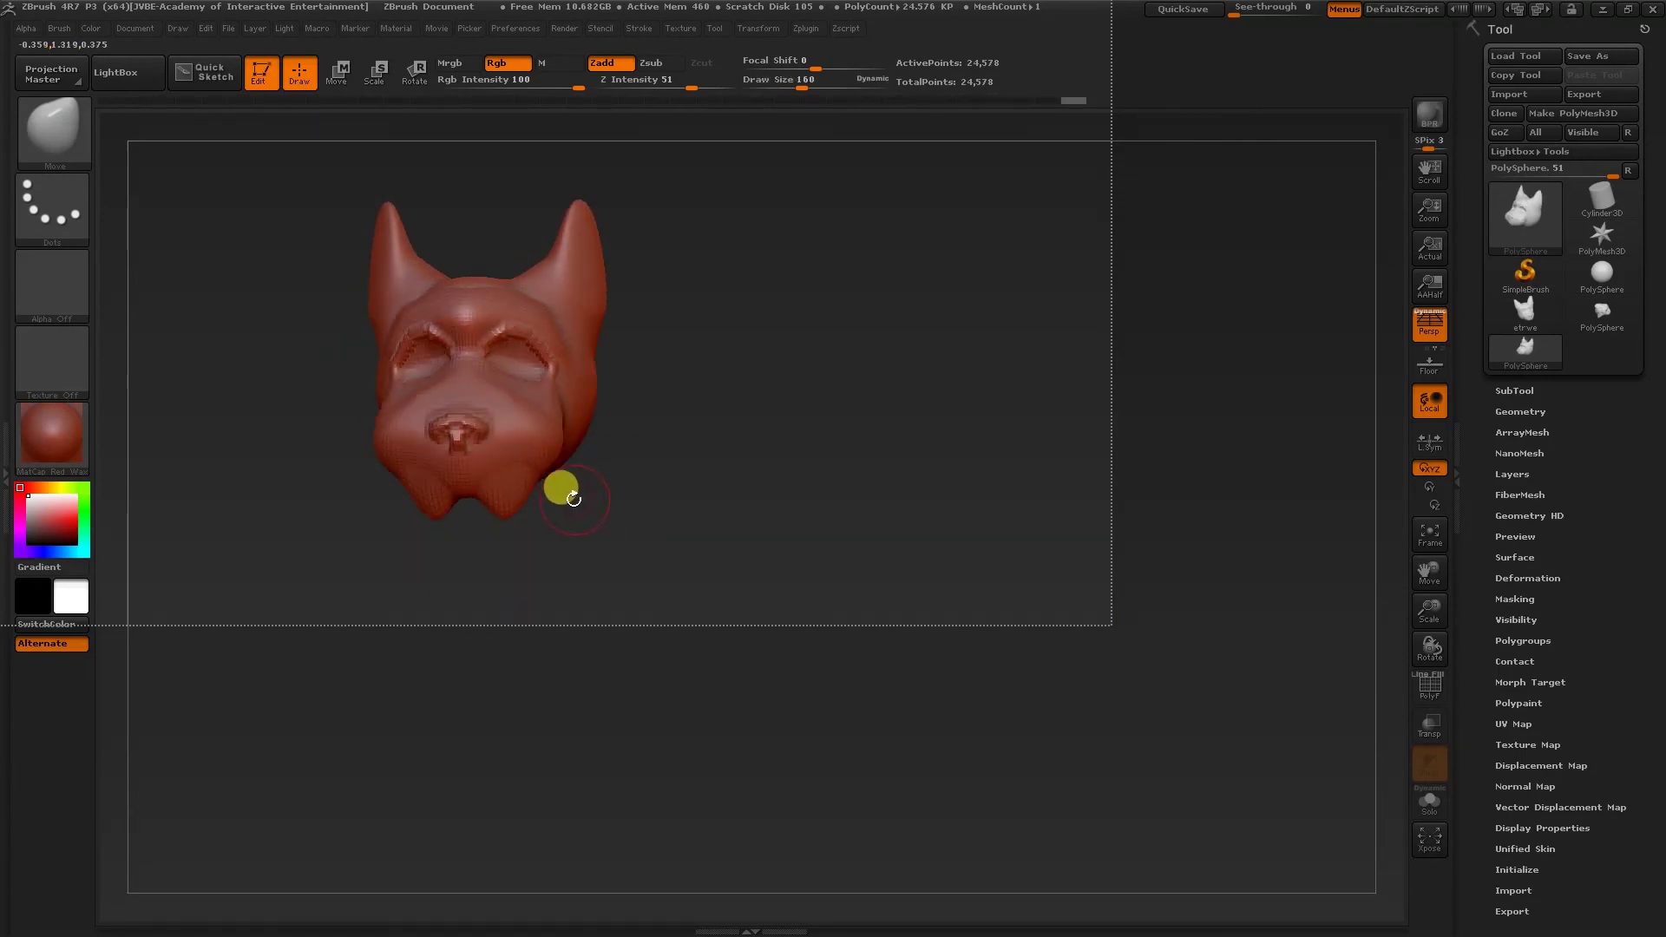
mouse_move(711, 473)
left_mouse_down()
mouse_move(573, 487)
mouse_move(707, 503)
mouse_move(639, 499)
left_mouse_up()
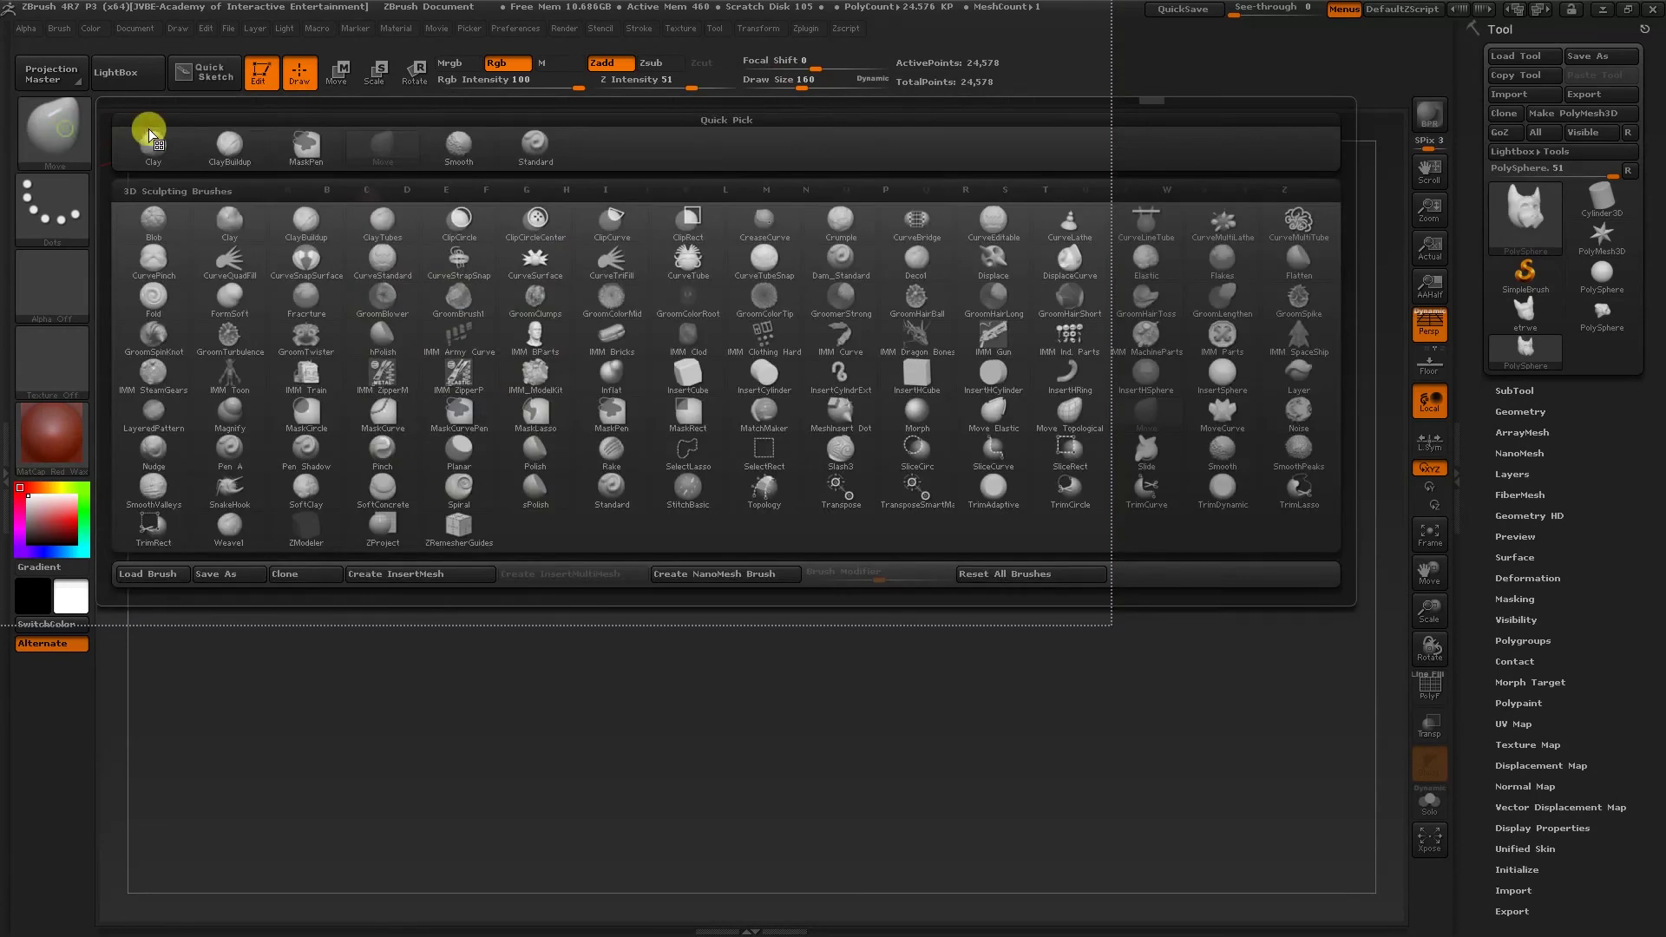
Carve a mouth crease across the muzzle with the ClayBuildup brush.
left_click(229, 147)
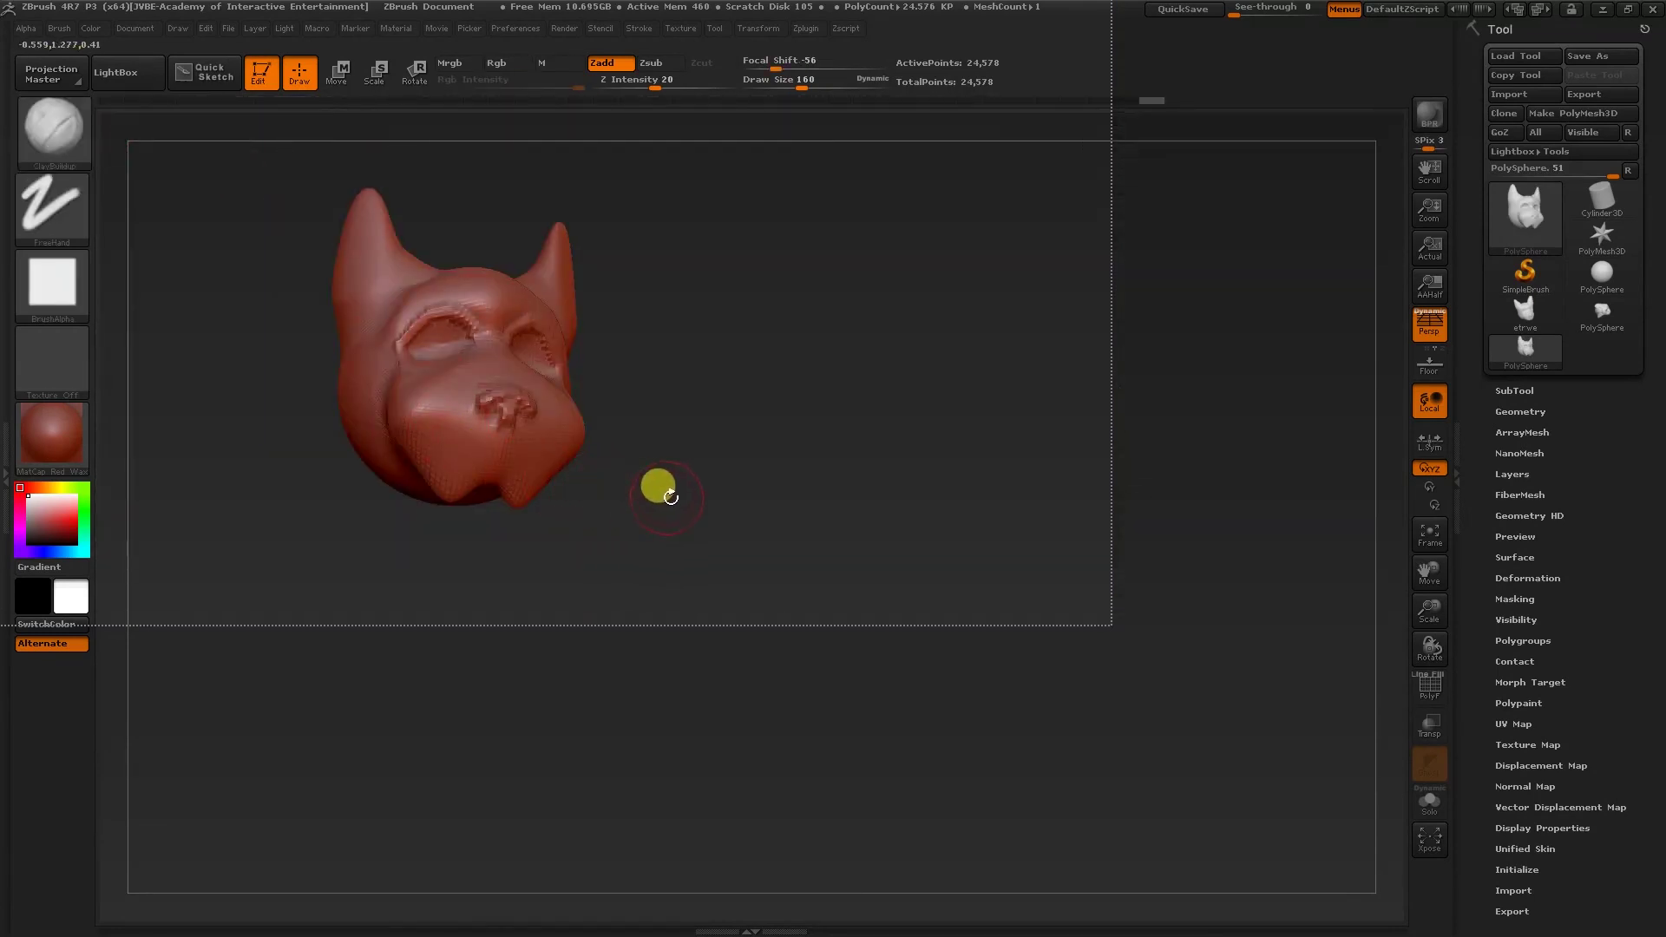
key("s")
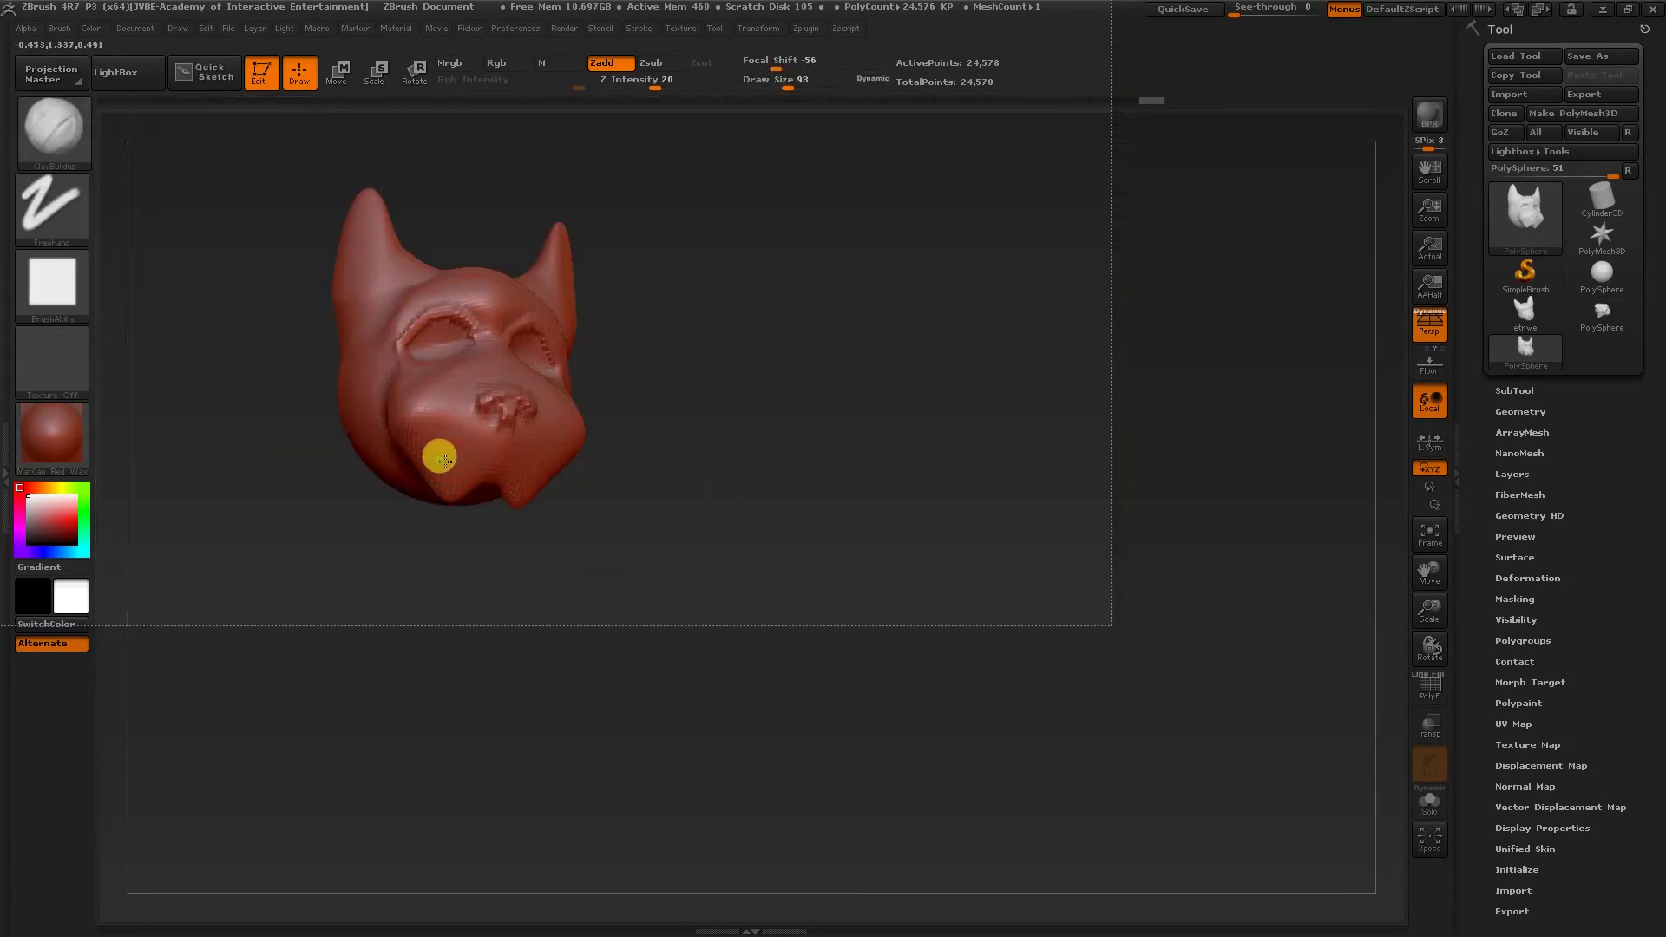
left_click_drag(438, 456, 491, 465)
left_click_drag(733, 513, 674, 510)
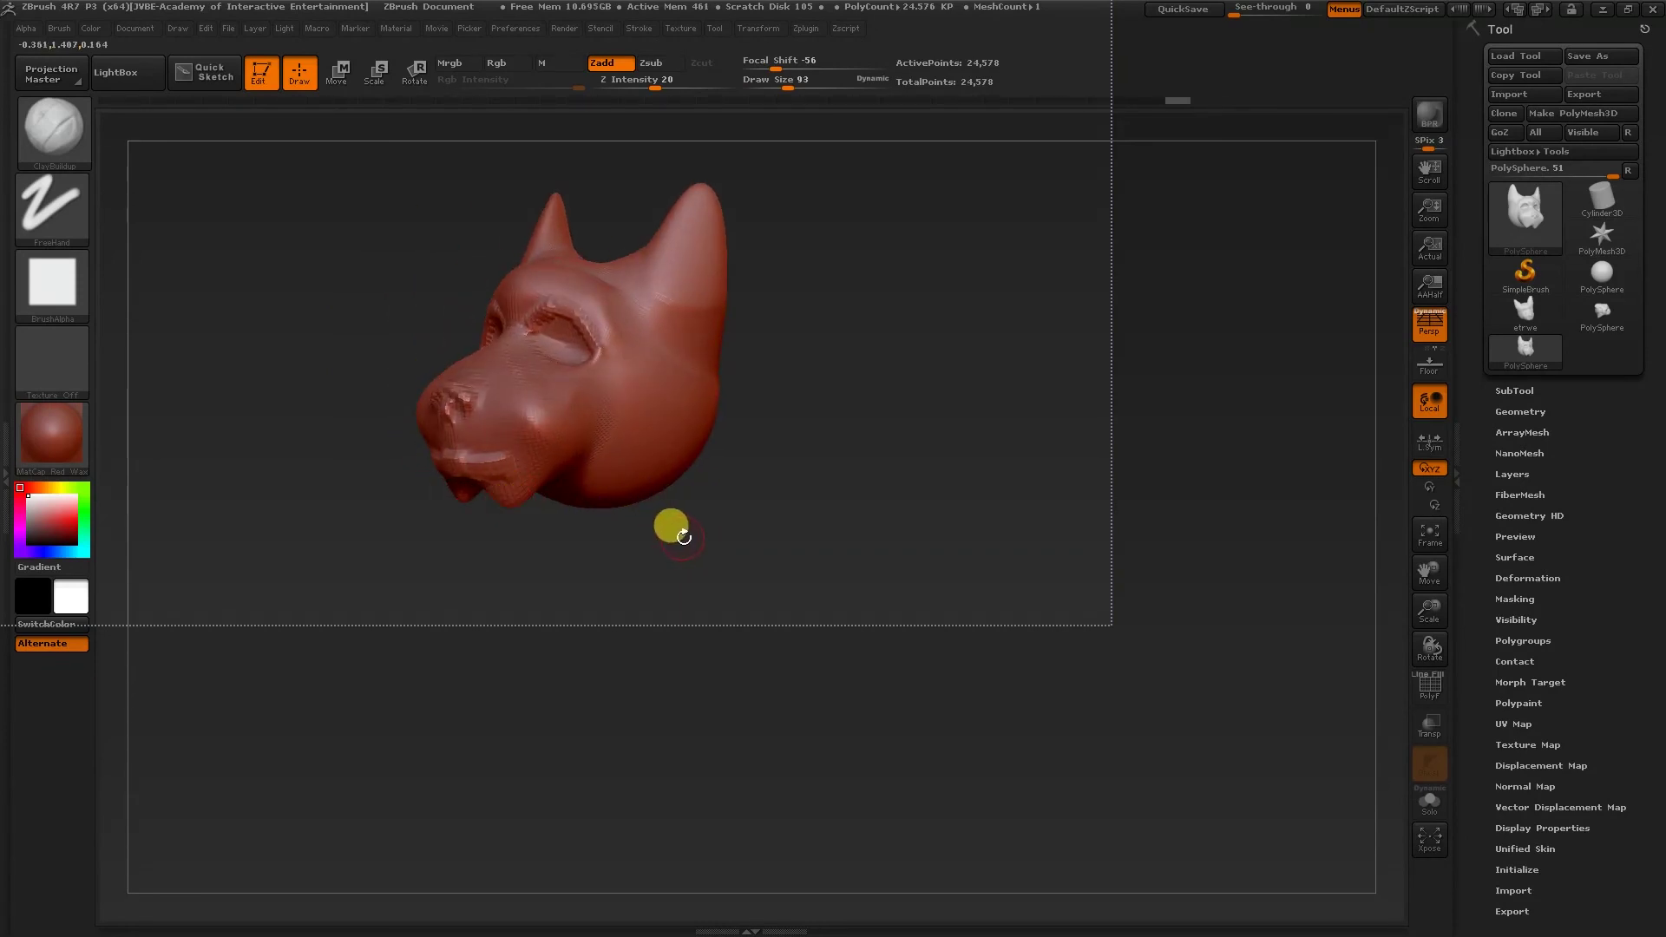
mouse_move(669, 524)
left_mouse_down()
mouse_move(731, 498)
mouse_move(531, 459)
left_mouse_up()
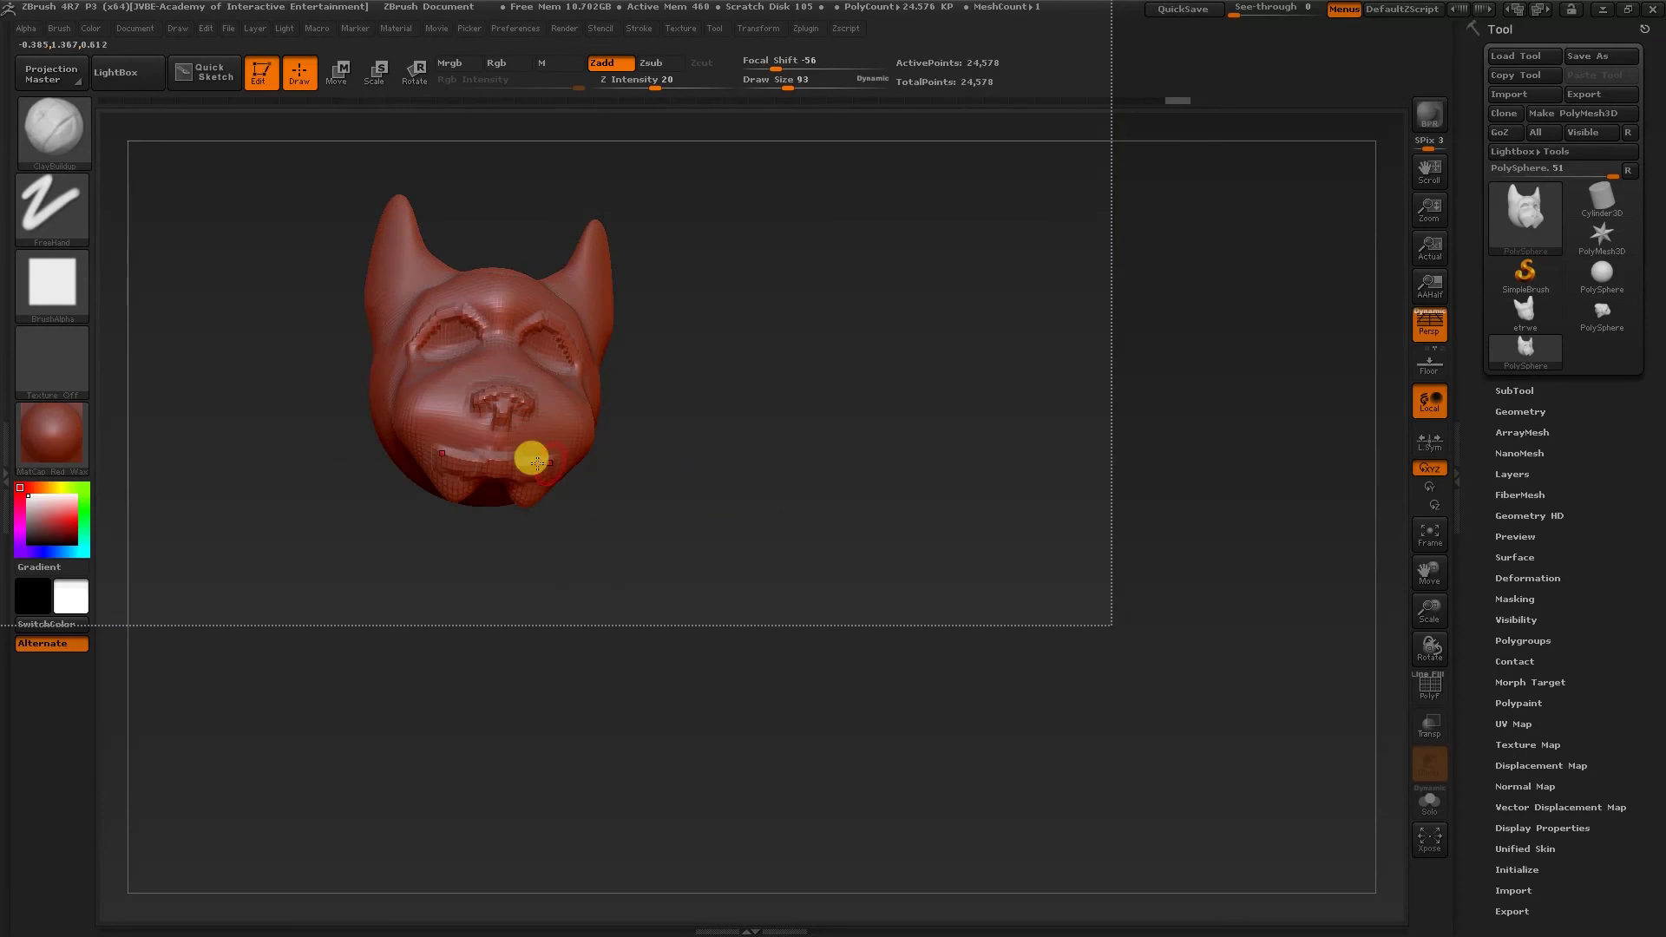
Shift-smooth the lower jaw area, orbiting to check it.
key("shift")
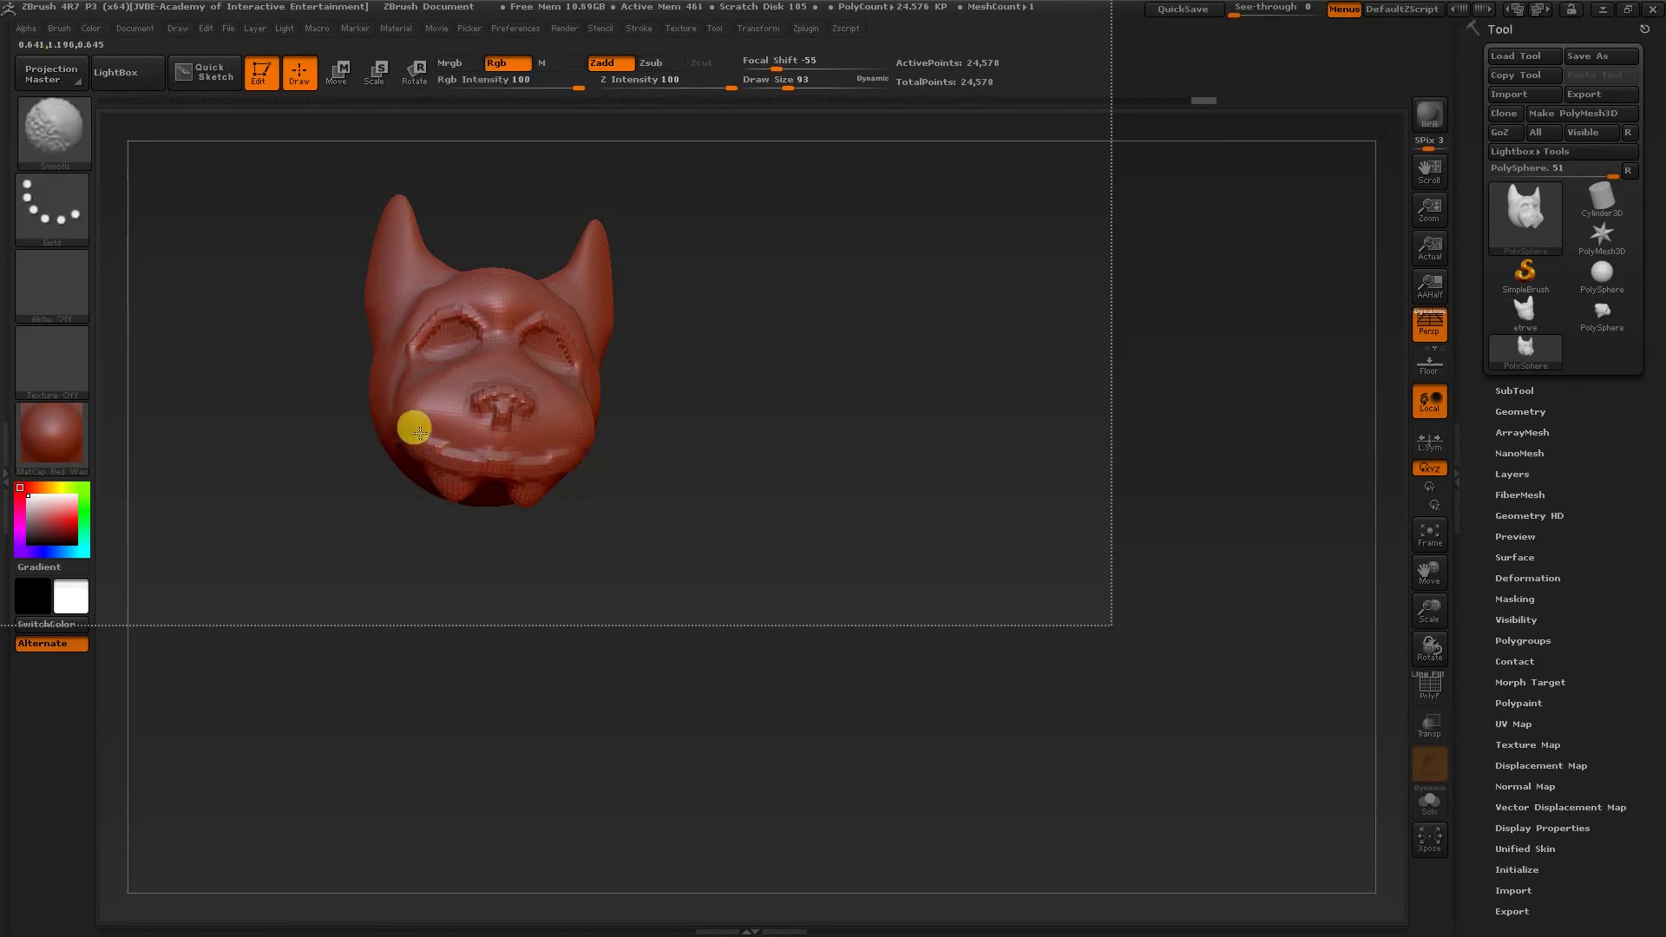
mouse_move(677, 469)
left_mouse_down()
mouse_move(528, 471)
mouse_move(695, 507)
mouse_move(558, 454)
mouse_move(613, 487)
left_mouse_up()
left_click_drag(684, 405, 715, 447, "shift")
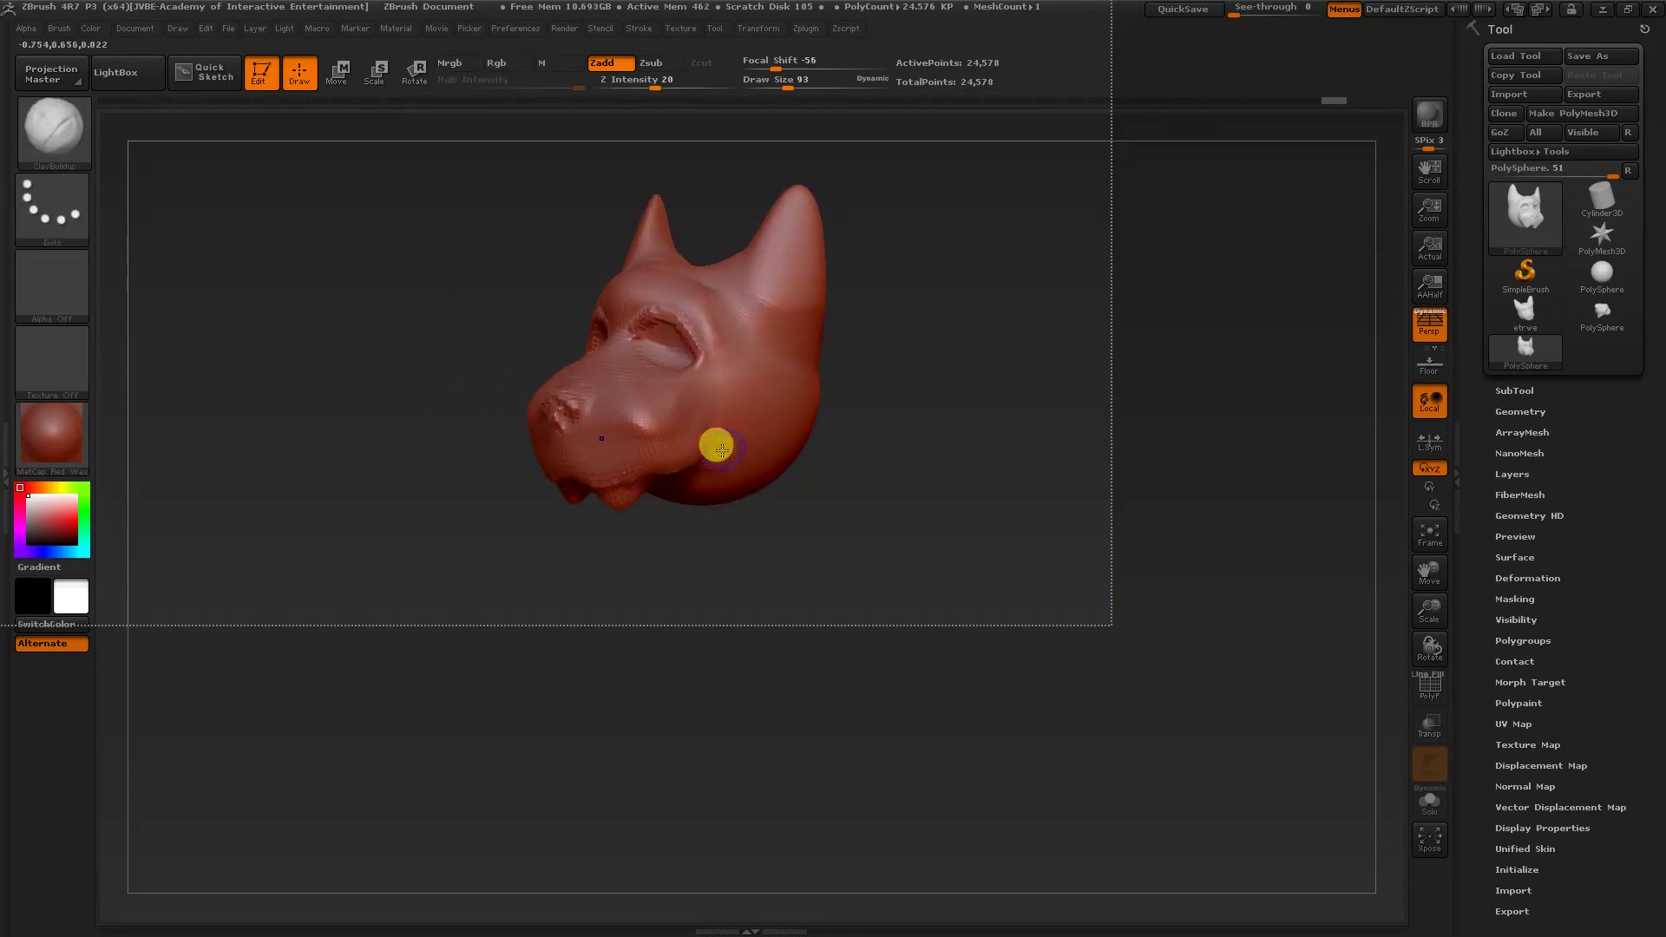
mouse_move(658, 520)
left_mouse_down()
mouse_move(789, 510)
mouse_move(790, 496)
left_mouse_up()
left_click_drag(565, 487, 486, 493, "shift")
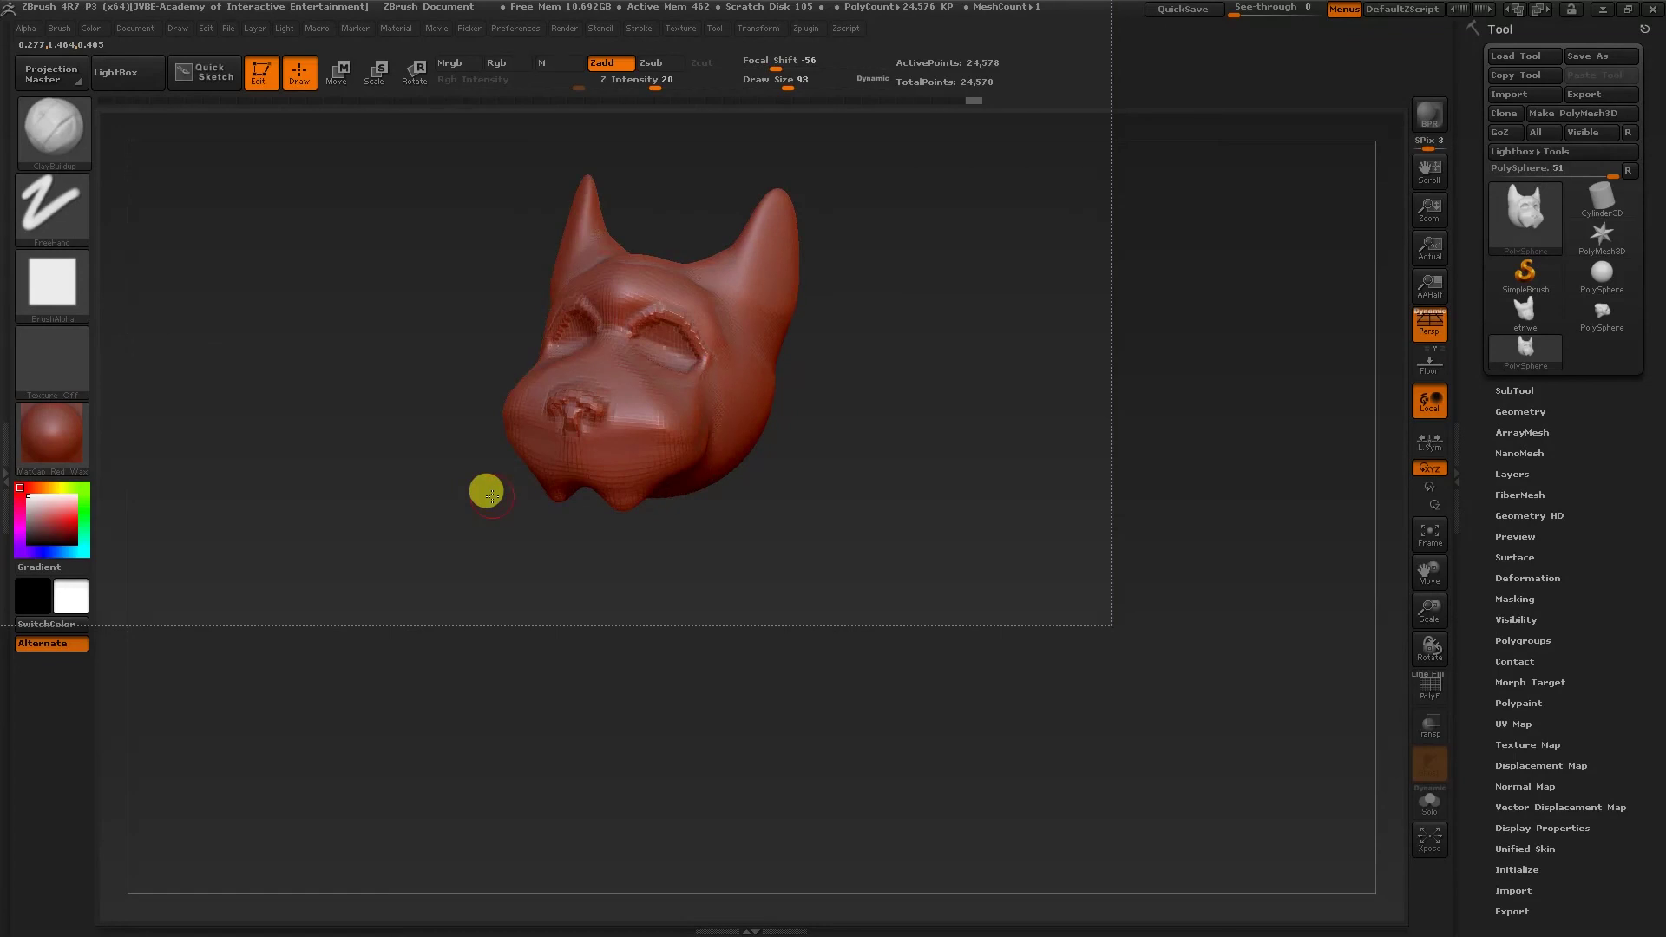